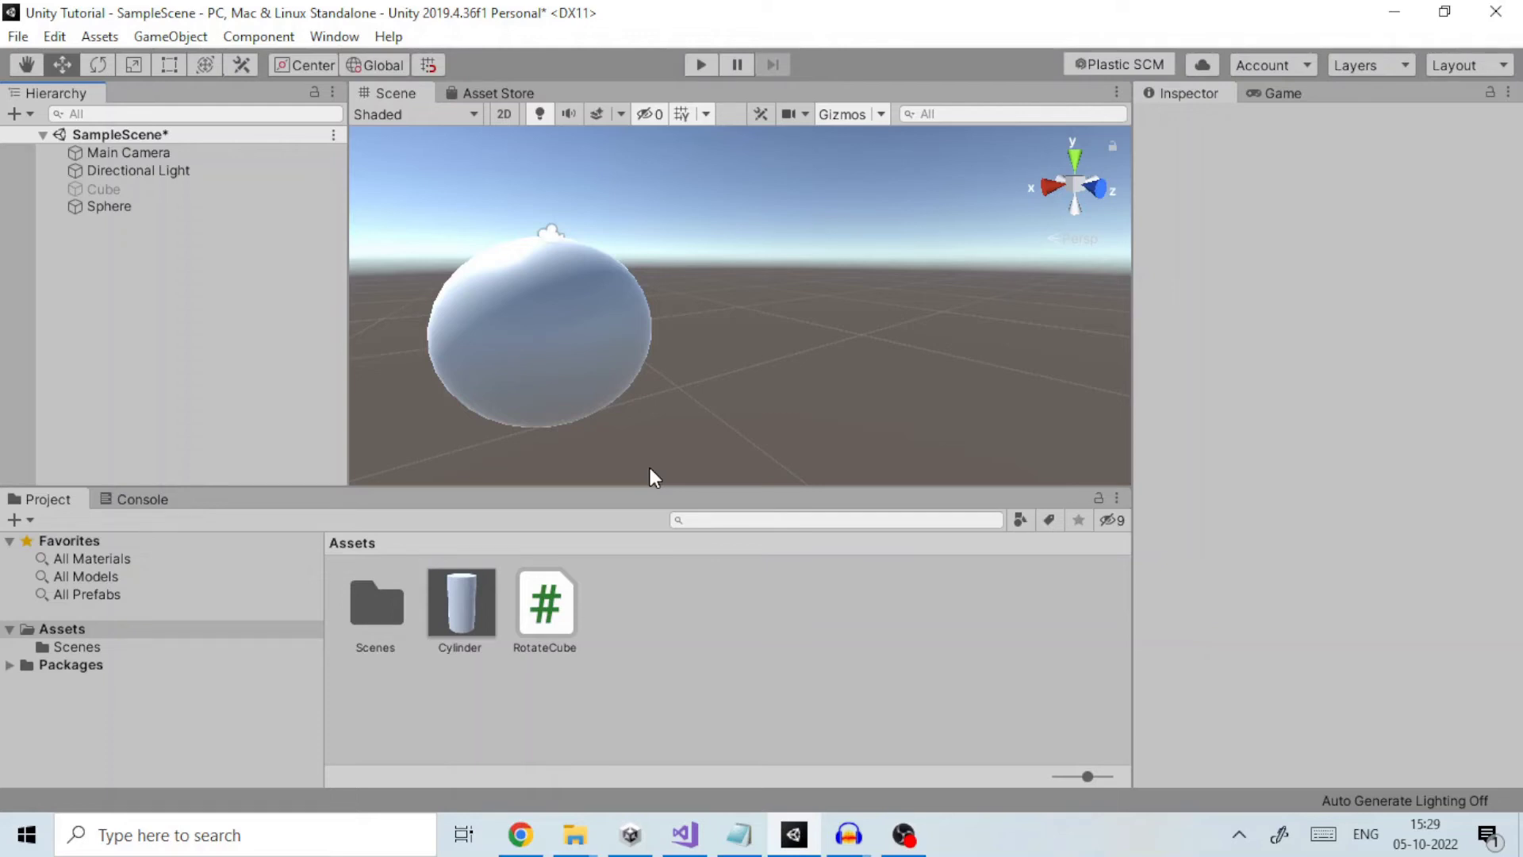
Select the Cylinder prefab asset and review its Inspector, from Transform down to the collider settings
click(432, 610)
click(452, 602)
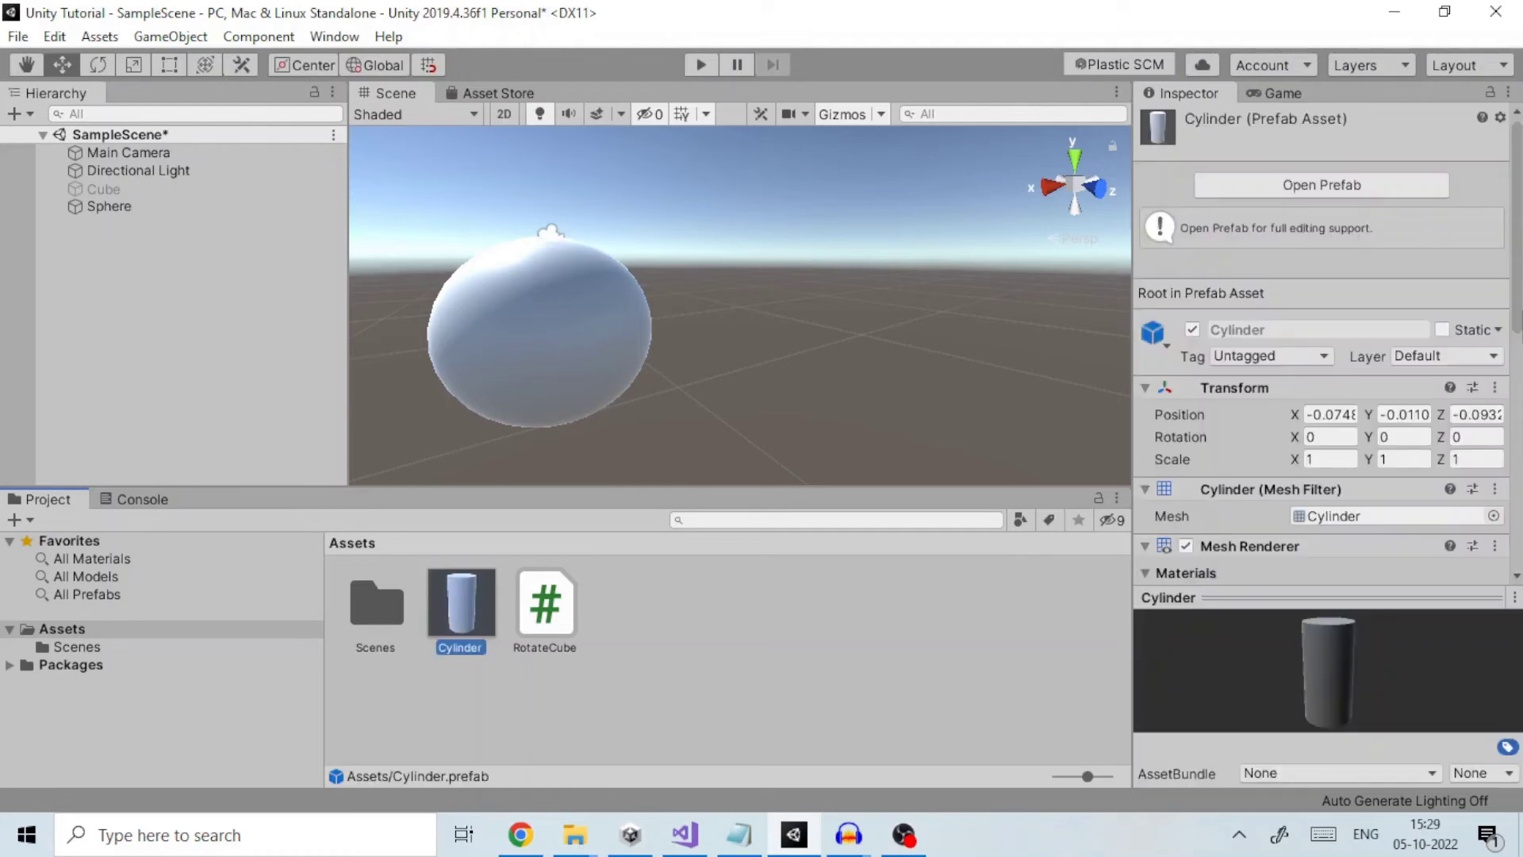
click(1516, 230)
scroll(1320, 341, down, 10)
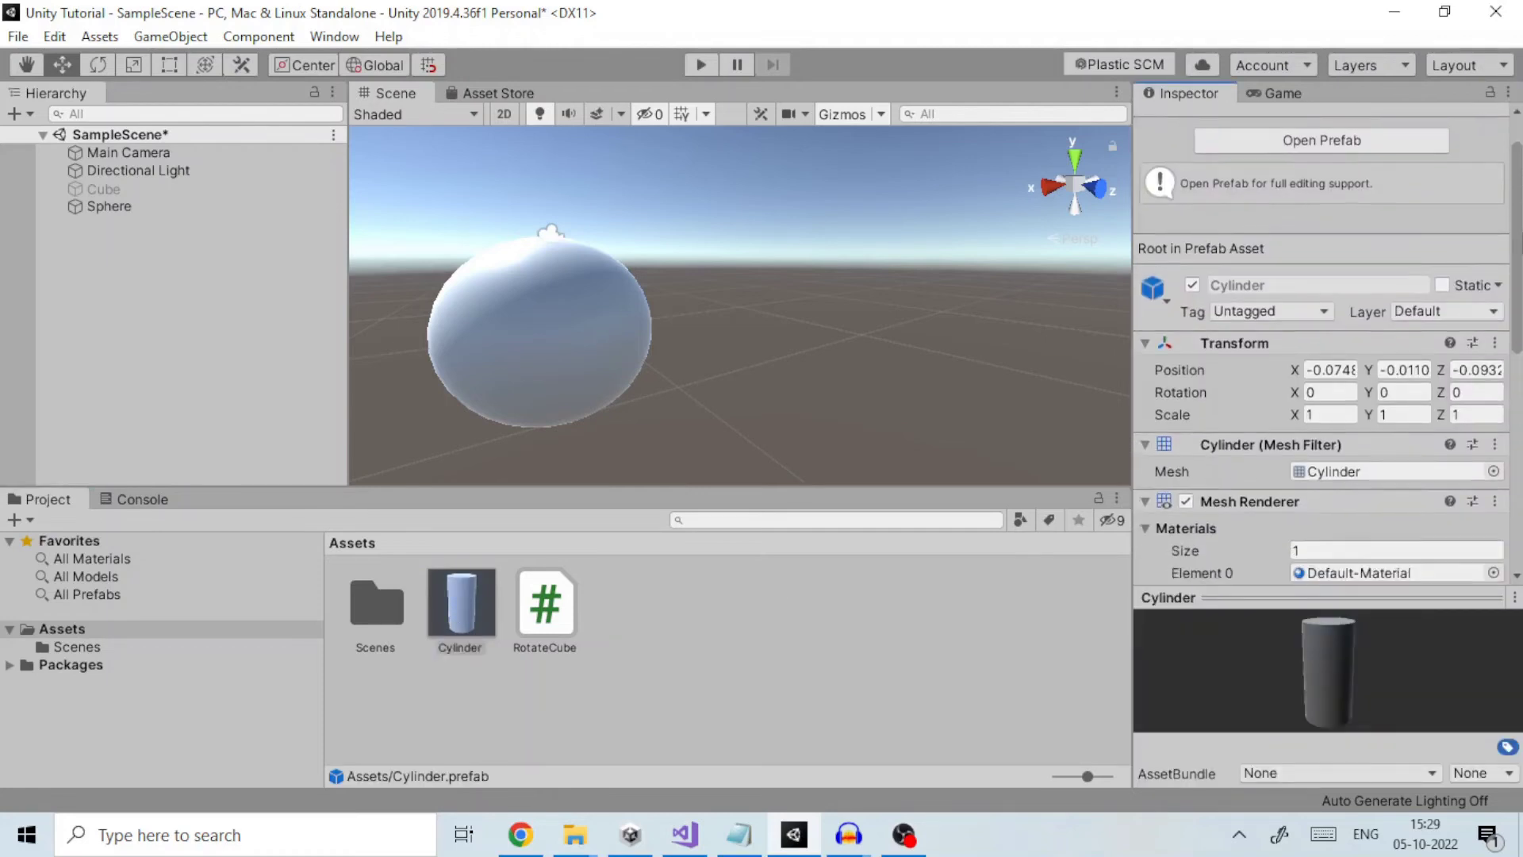
scroll(1320, 341, up, 10)
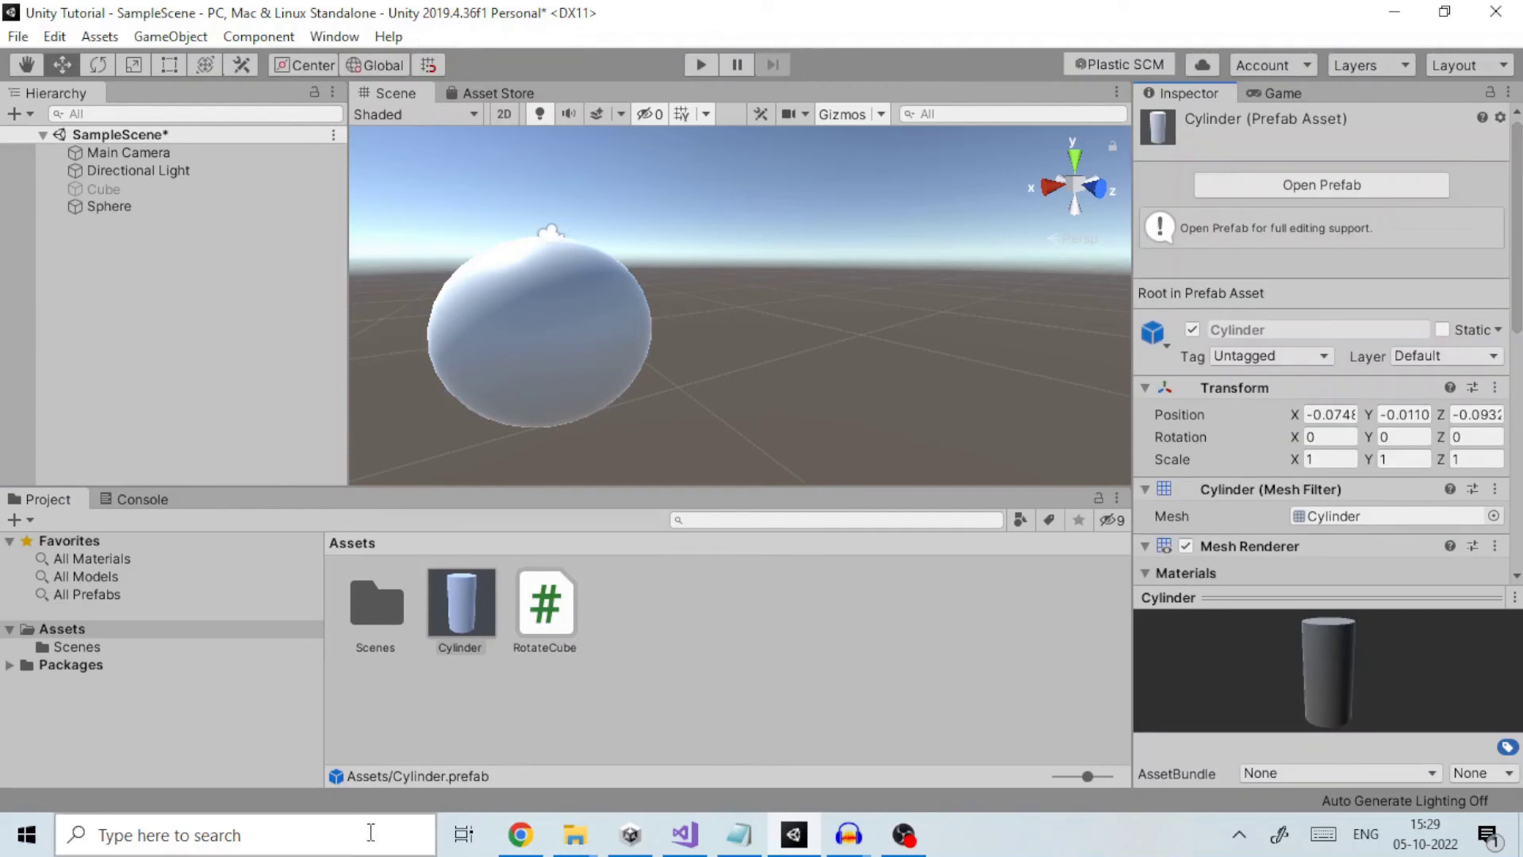
mouse_move(520, 829)
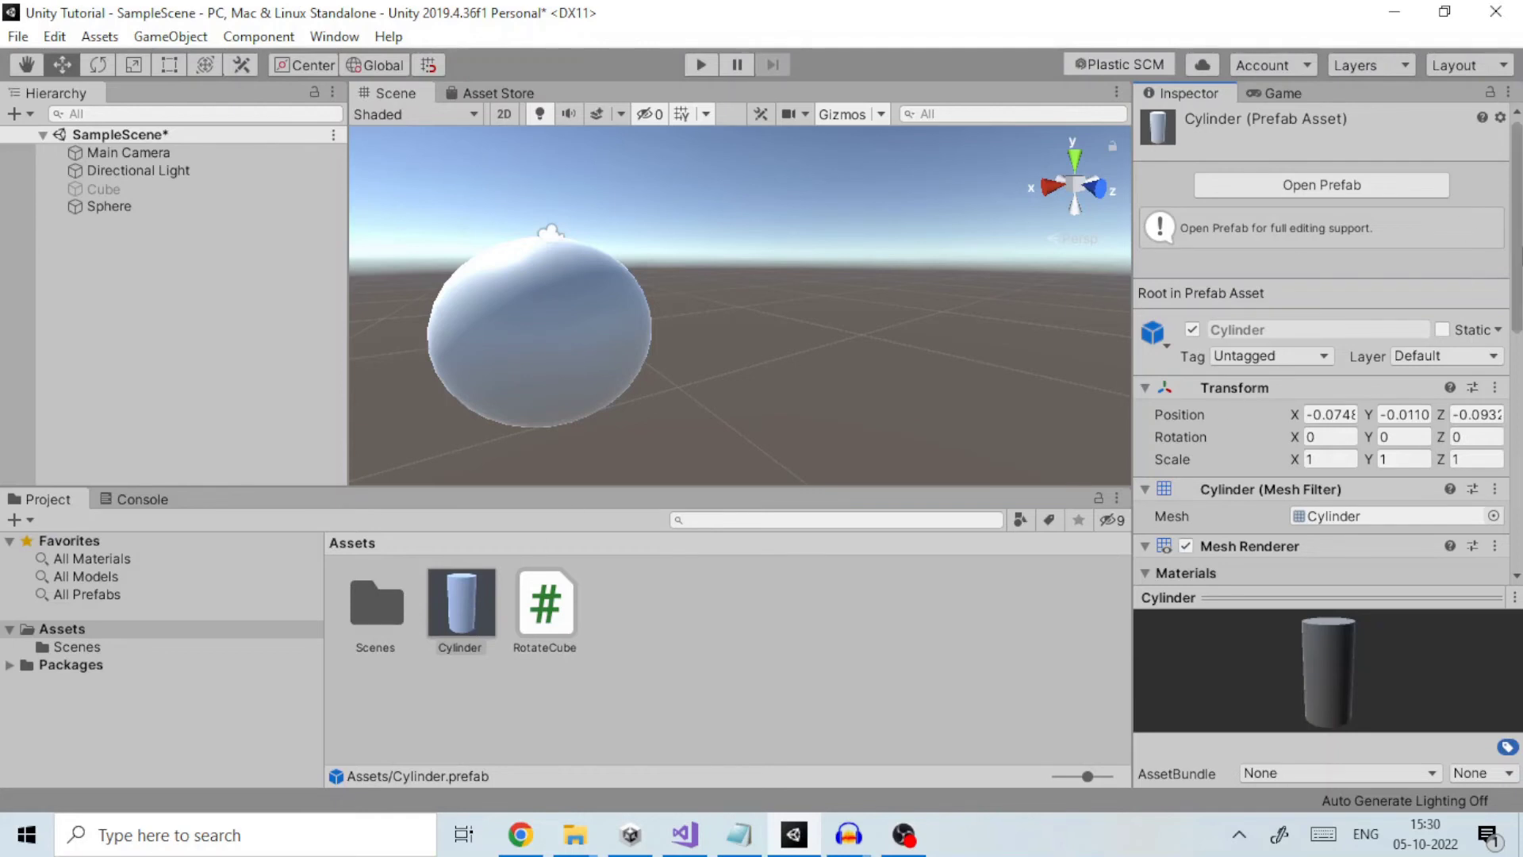
scroll(1444, 225, down, 5)
scroll(1443, 224, up, 5)
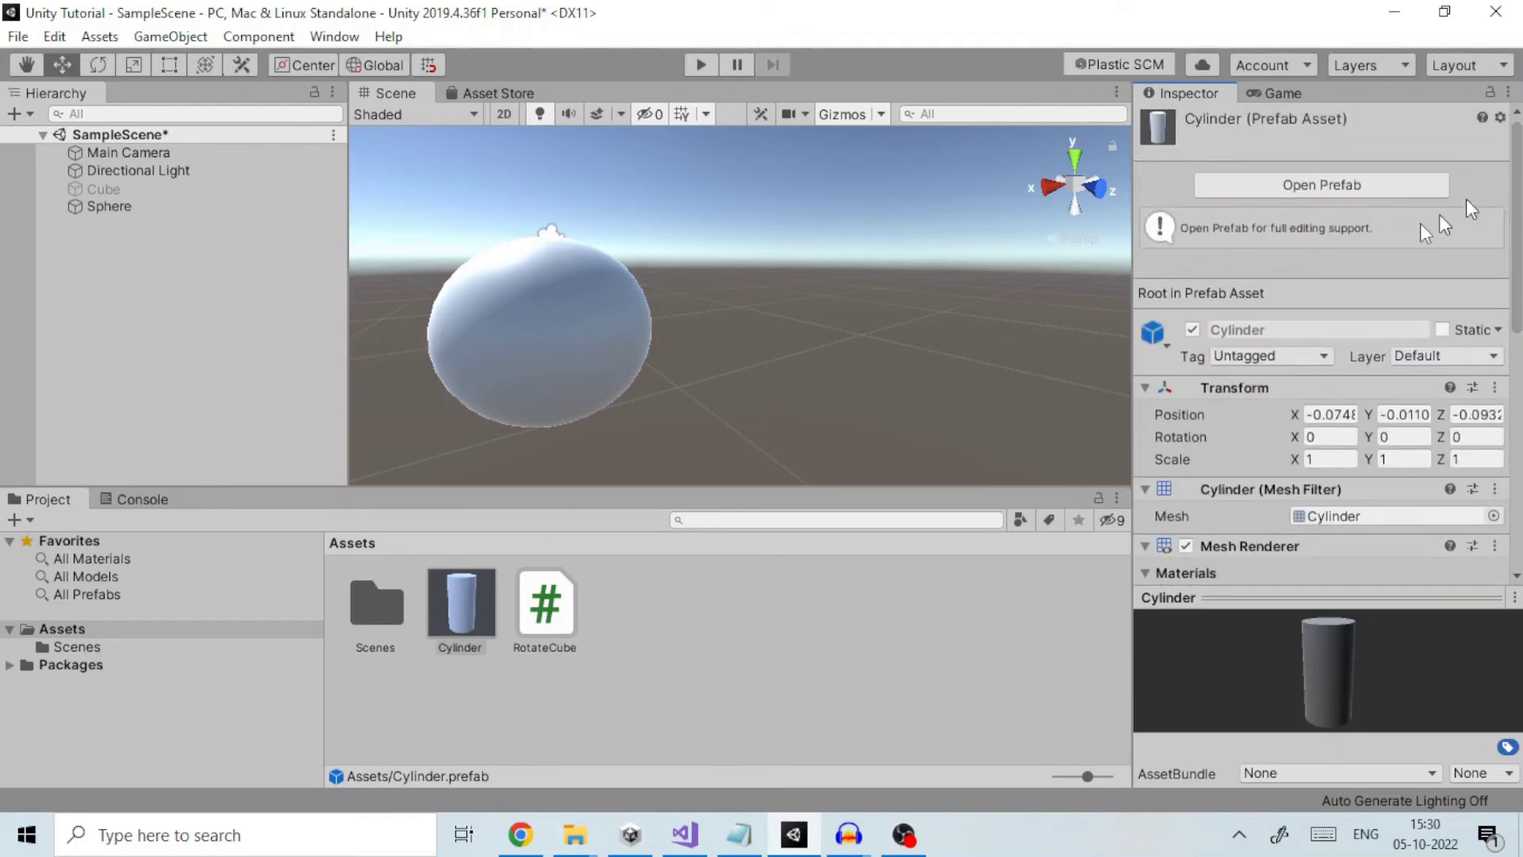
Place two Cylinder prefab instances in the scene from the Assets folder
drag(471, 589, 96, 243)
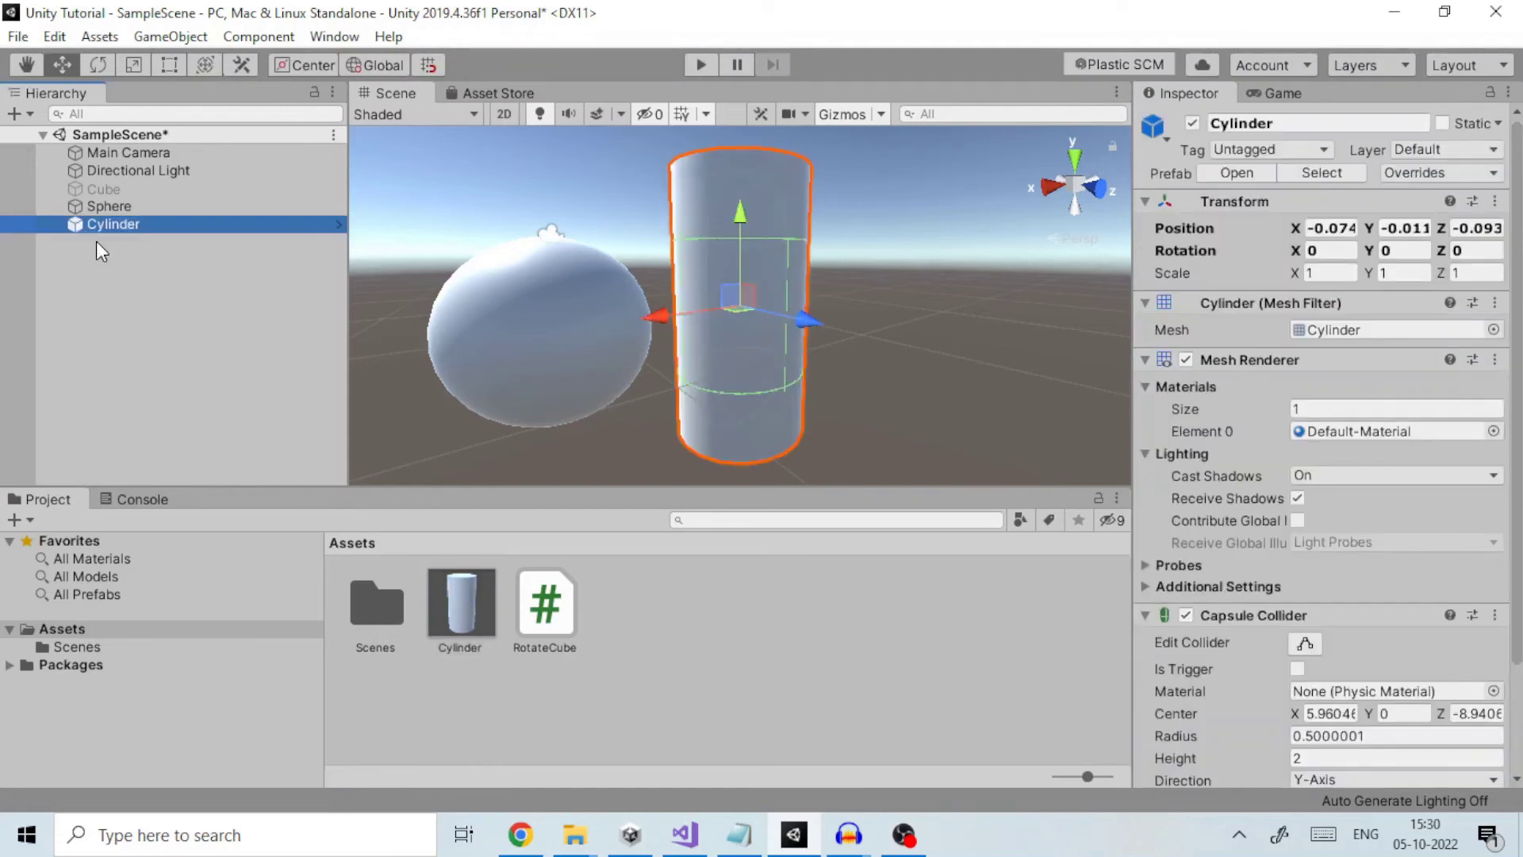
drag(462, 609, 163, 308)
click(460, 619)
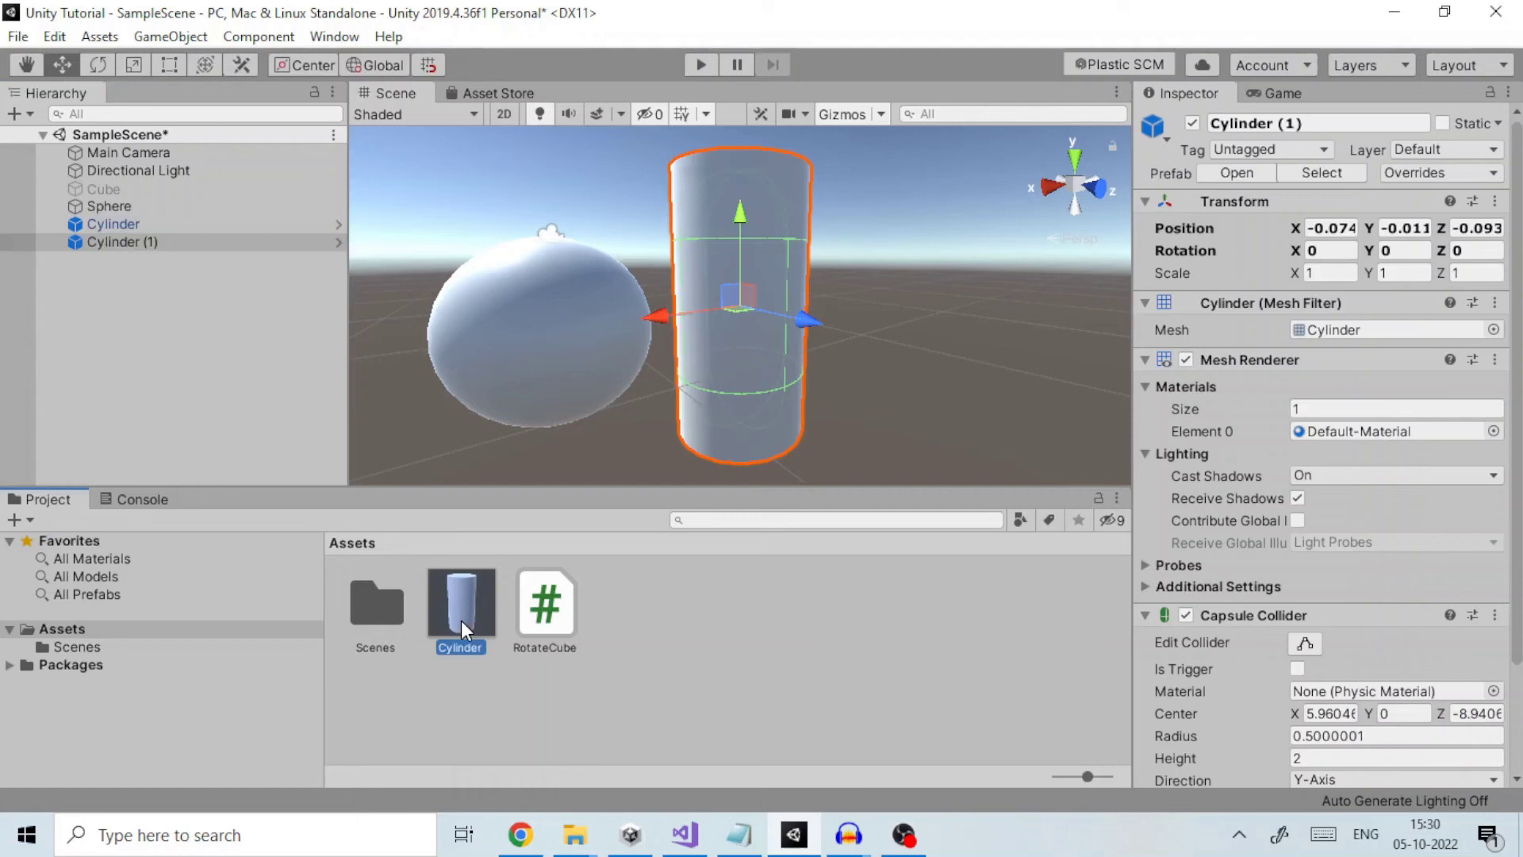
drag(1511, 282, 1478, 247)
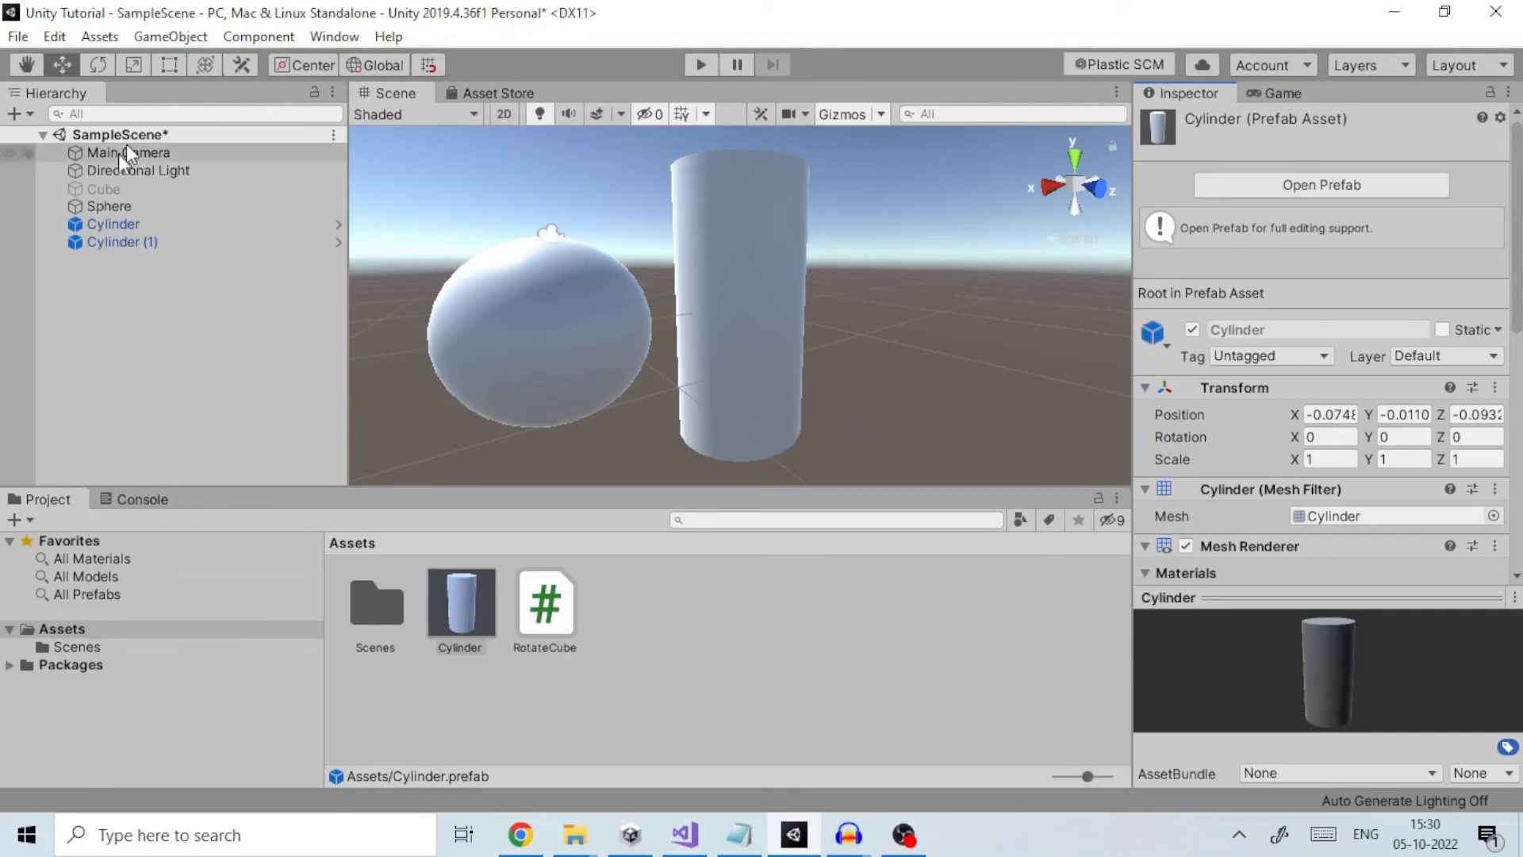
Delete both Cylinder instances from the Hierarchy
click(112, 222)
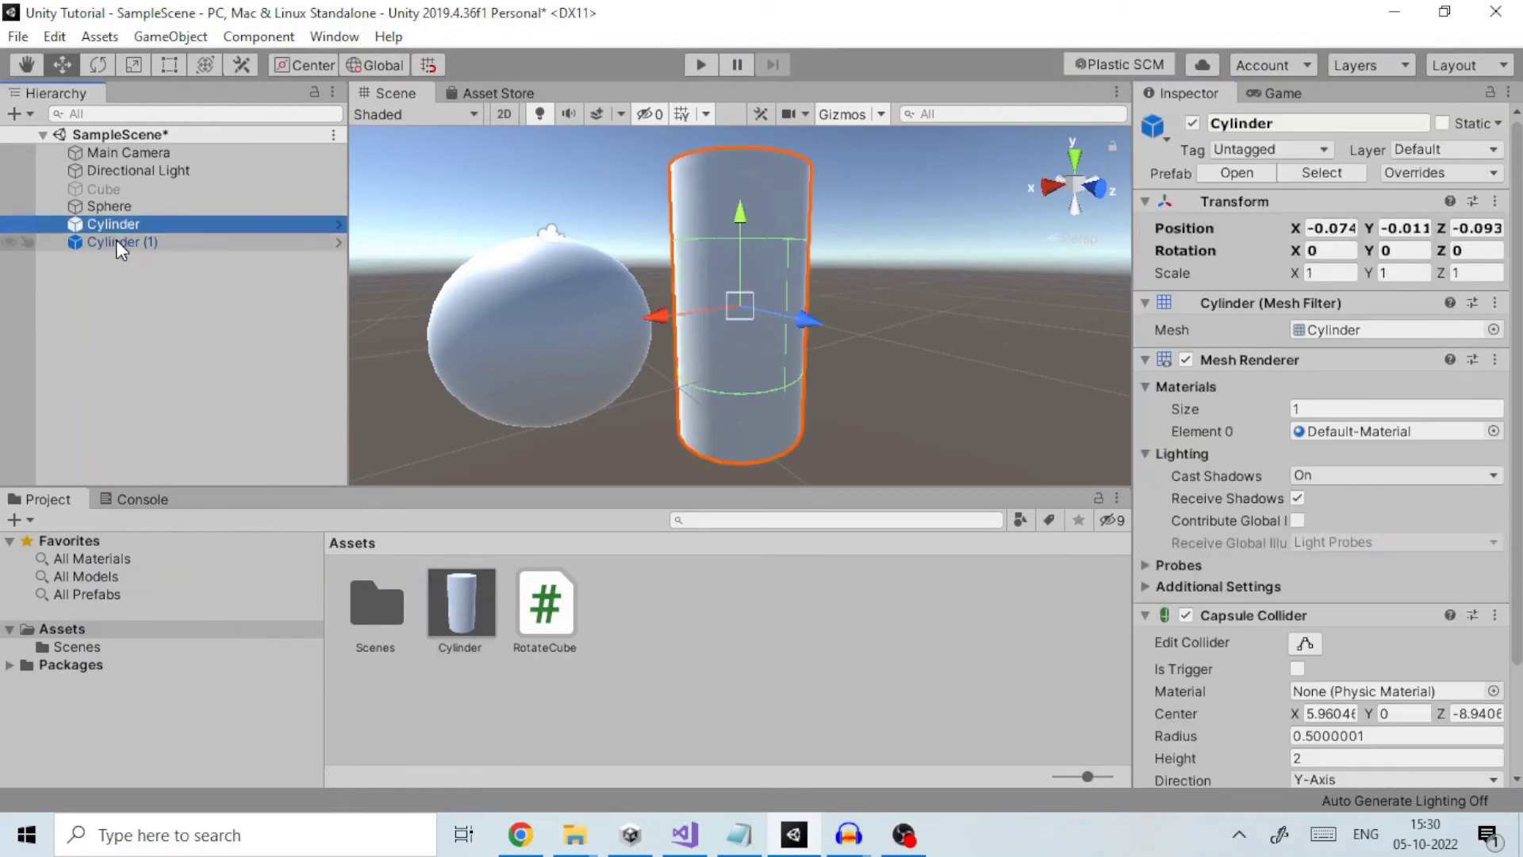
ctrl+click(115, 241)
right_click(116, 242)
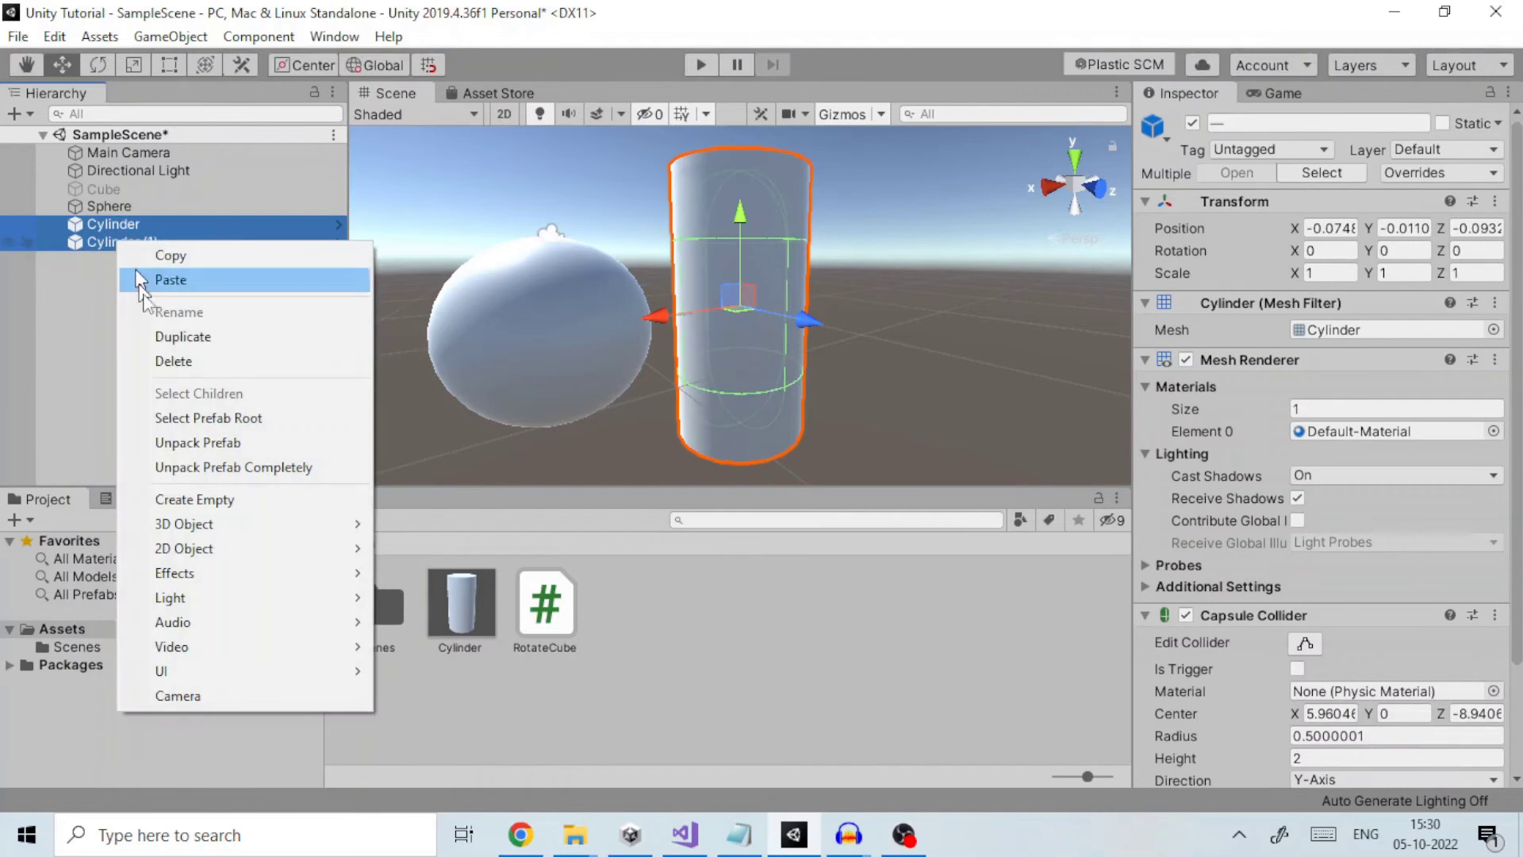
click(167, 364)
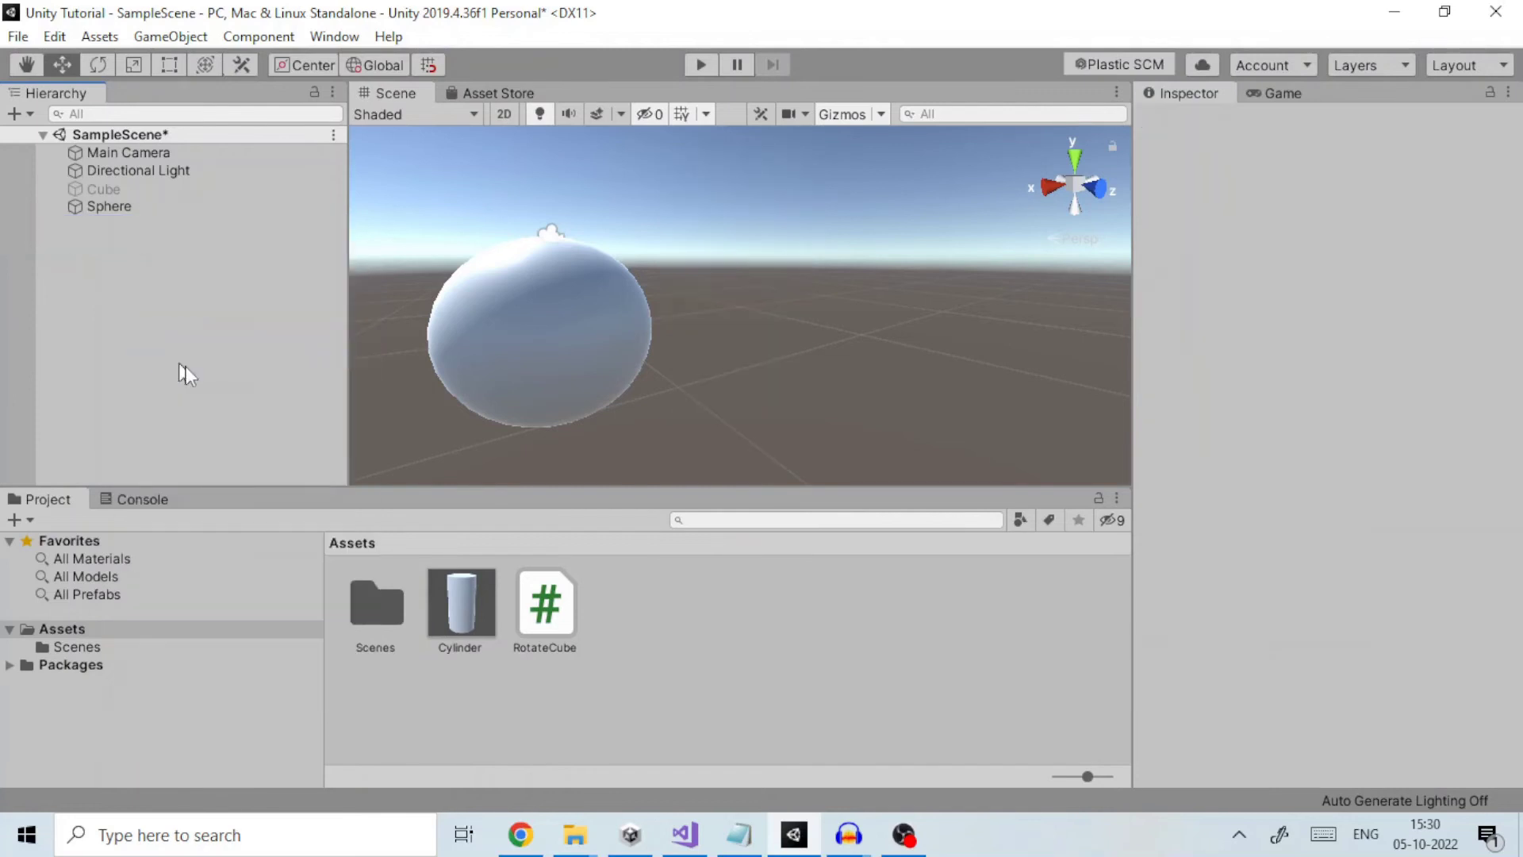
Delete the Cylinder prefab asset from Assets and confirm the deletion
click(459, 605)
right_click(460, 606)
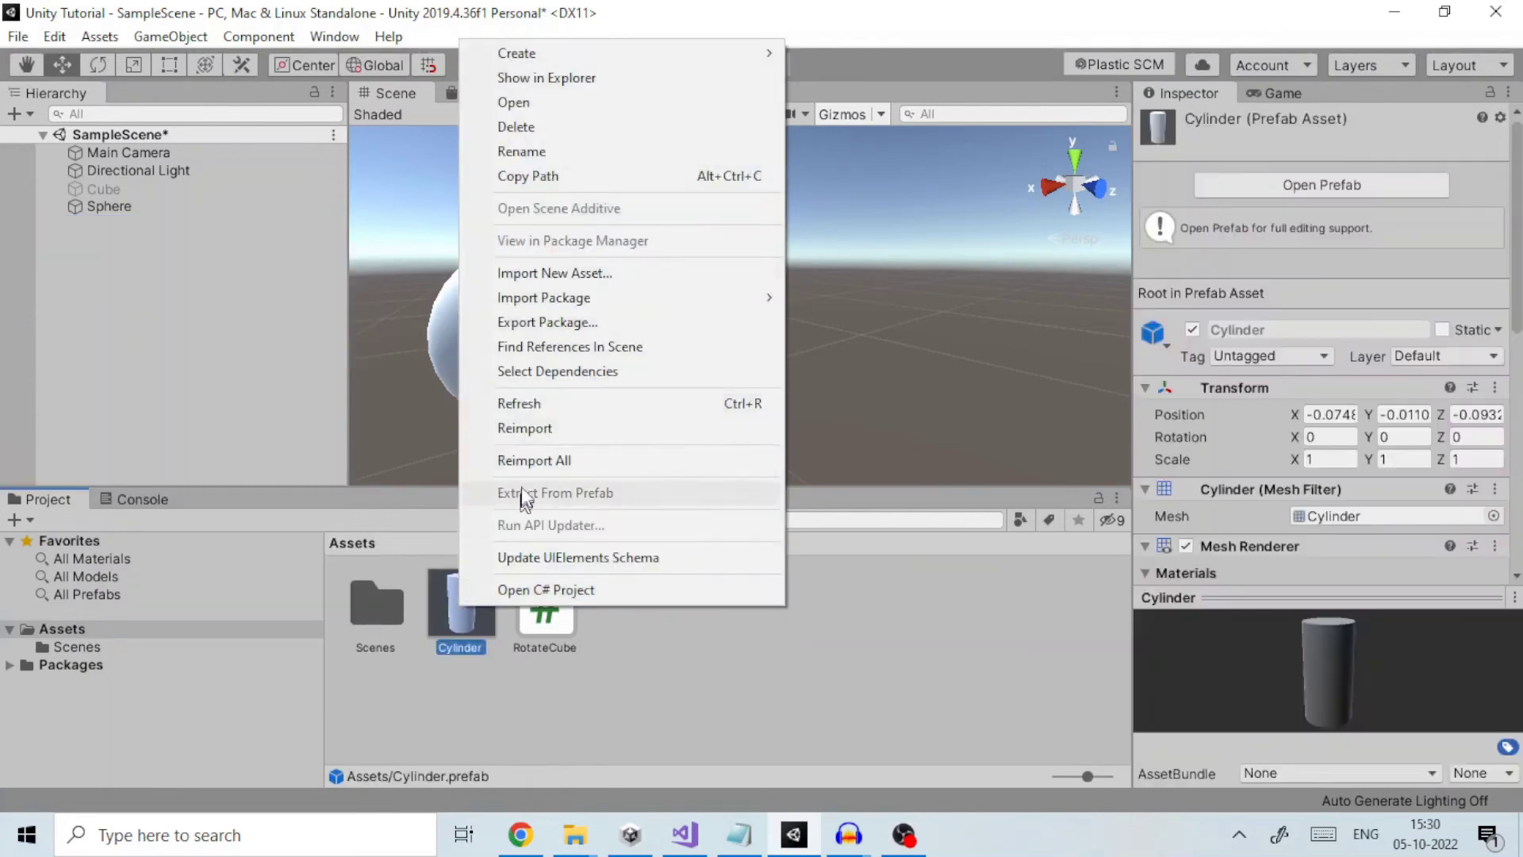
click(534, 123)
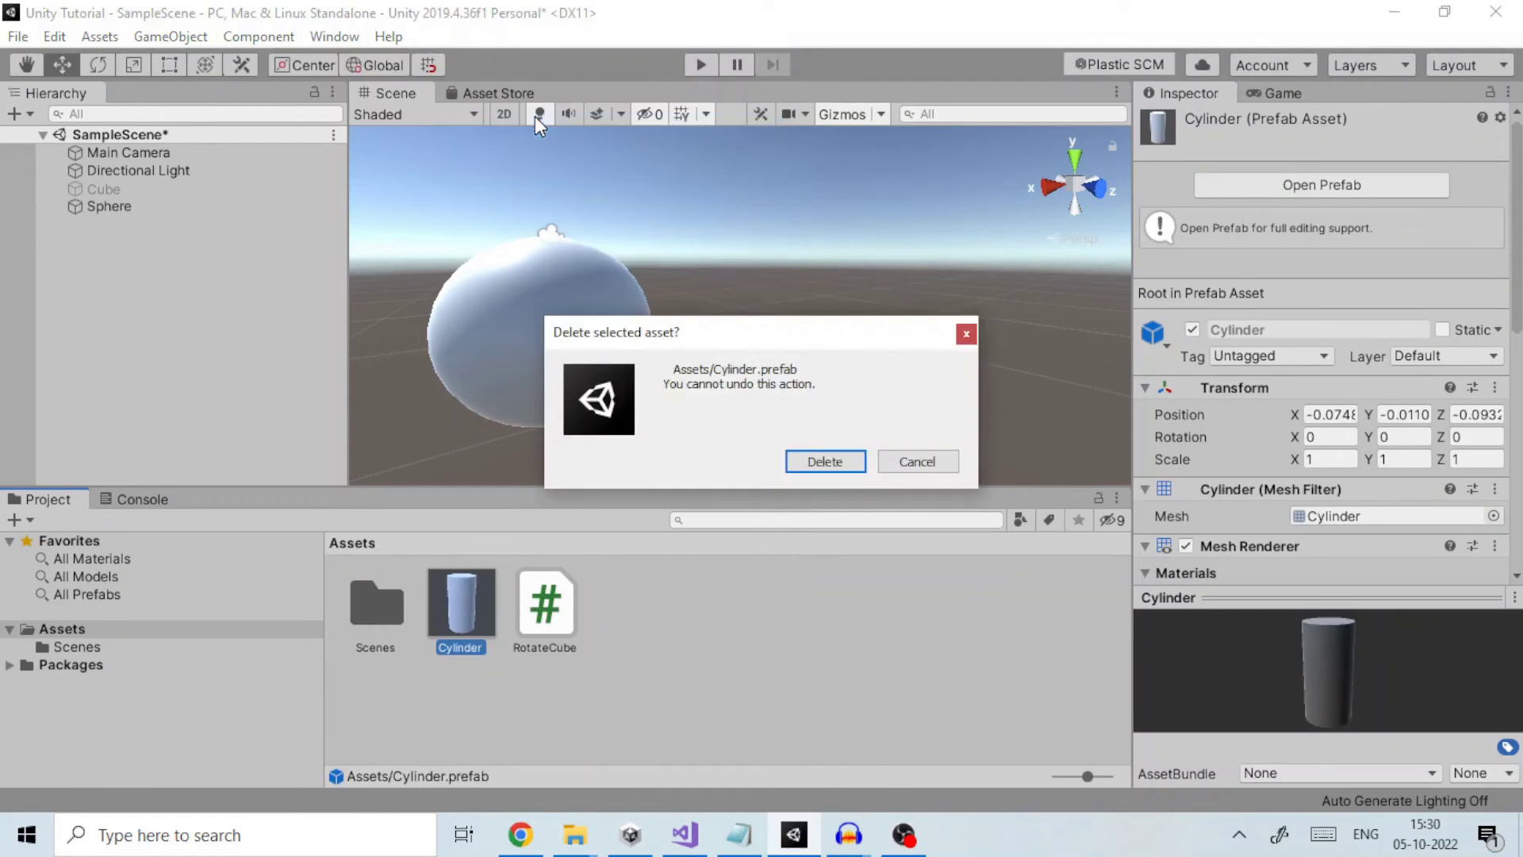
click(816, 458)
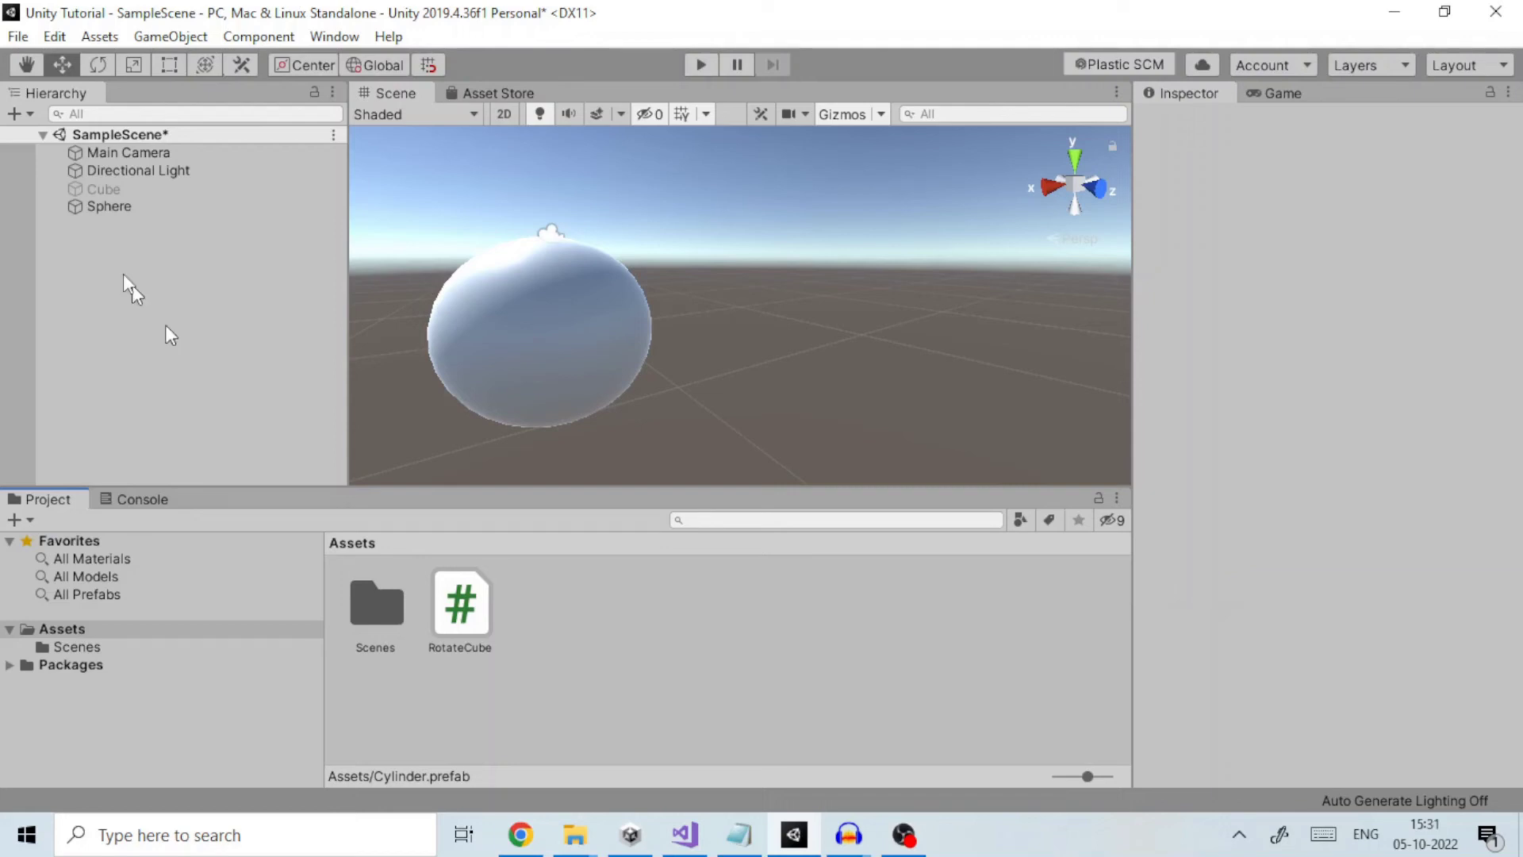
Create a new Cylinder in the scene via GameObject > 3D Object > Cylinder
click(168, 35)
mouse_move(214, 115)
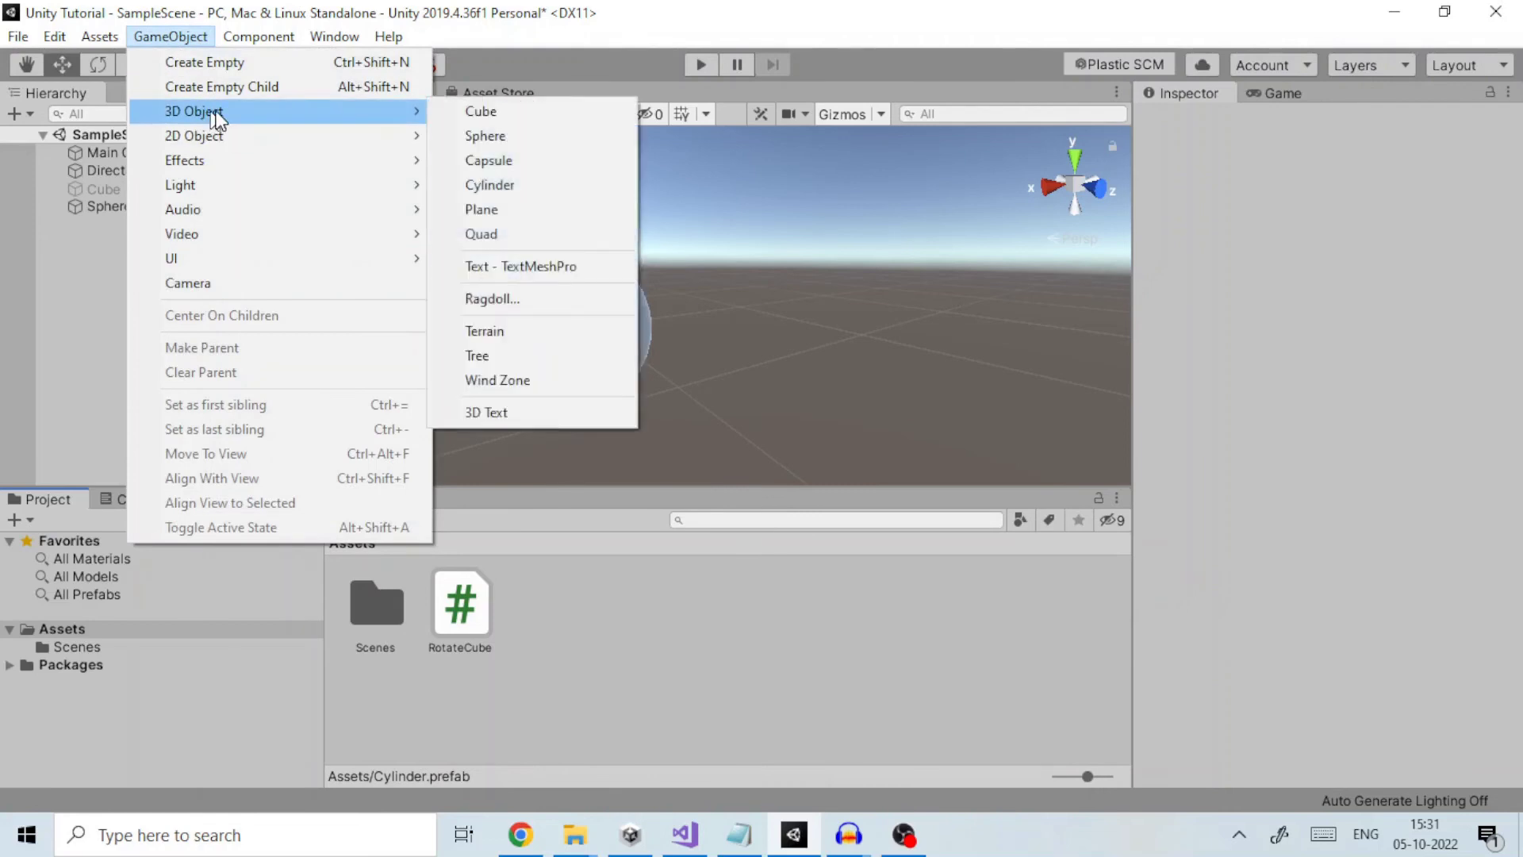
click(492, 187)
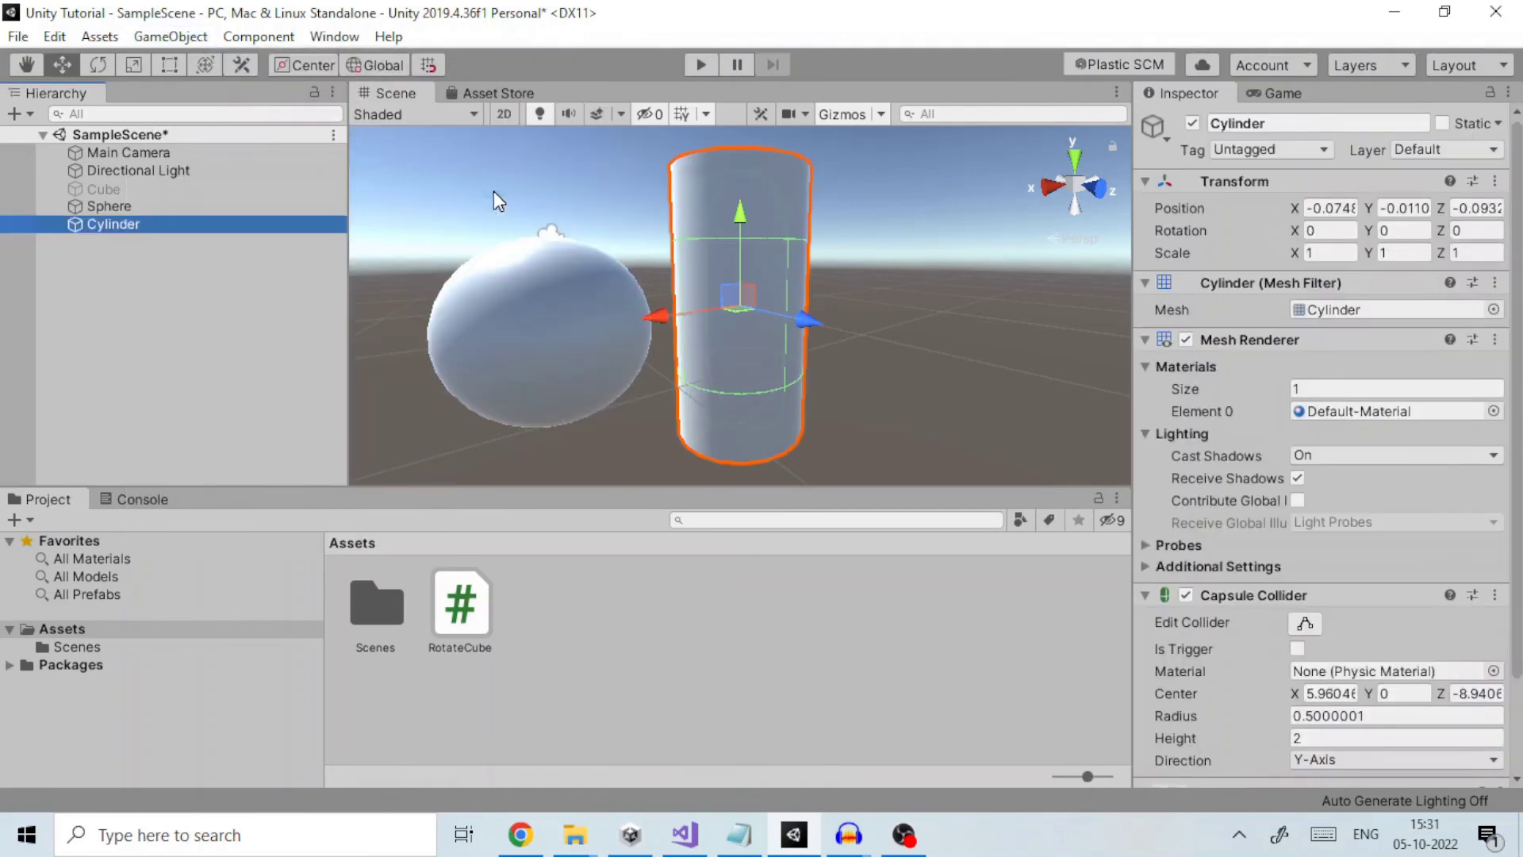
Drag the new Cylinder into Assets to save it as a Cylinder prefab
click(130, 225)
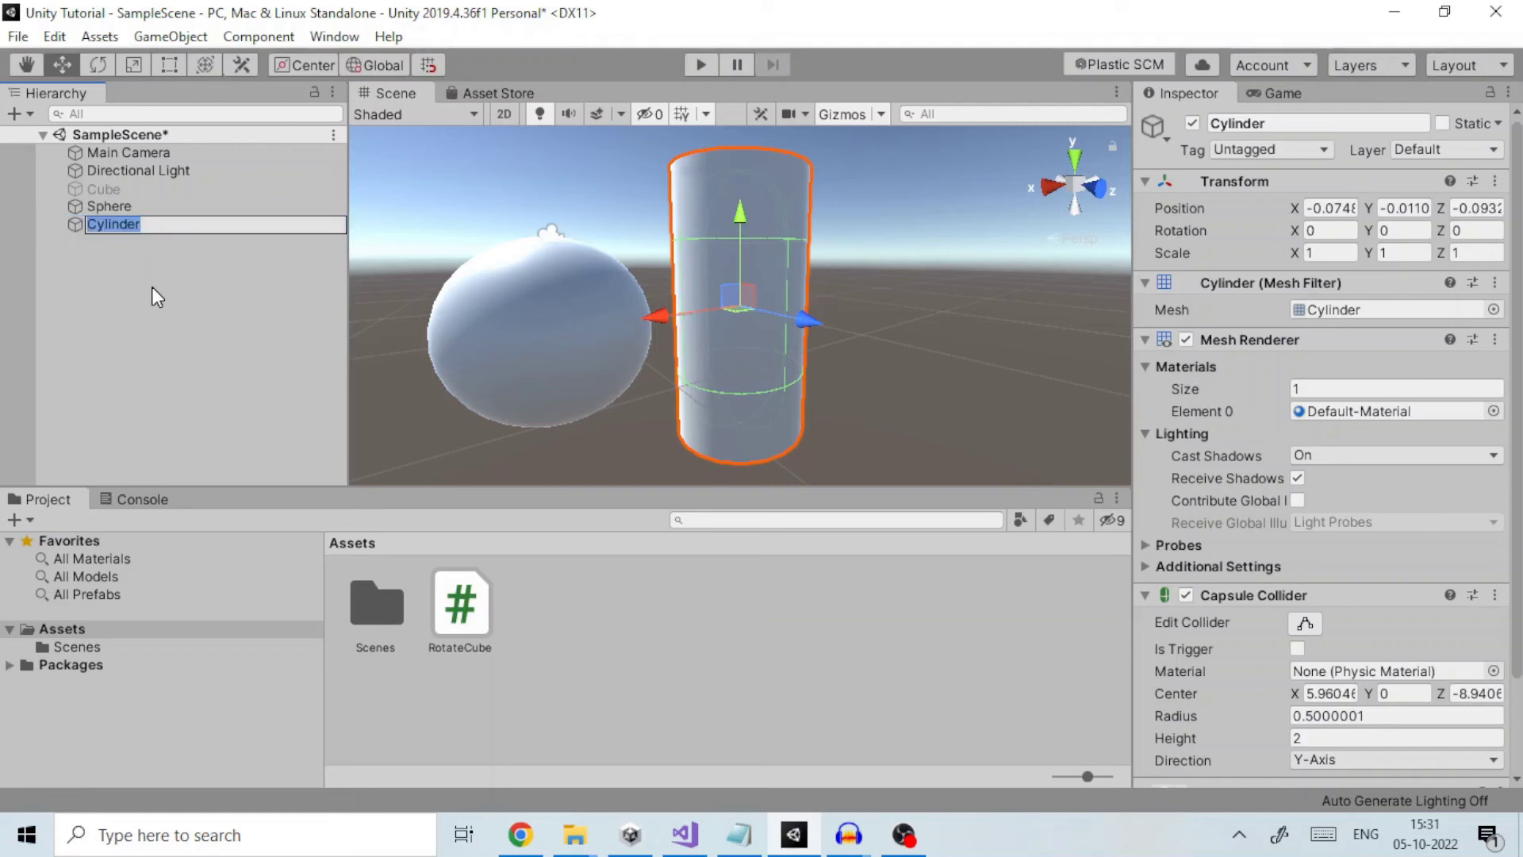
click(140, 236)
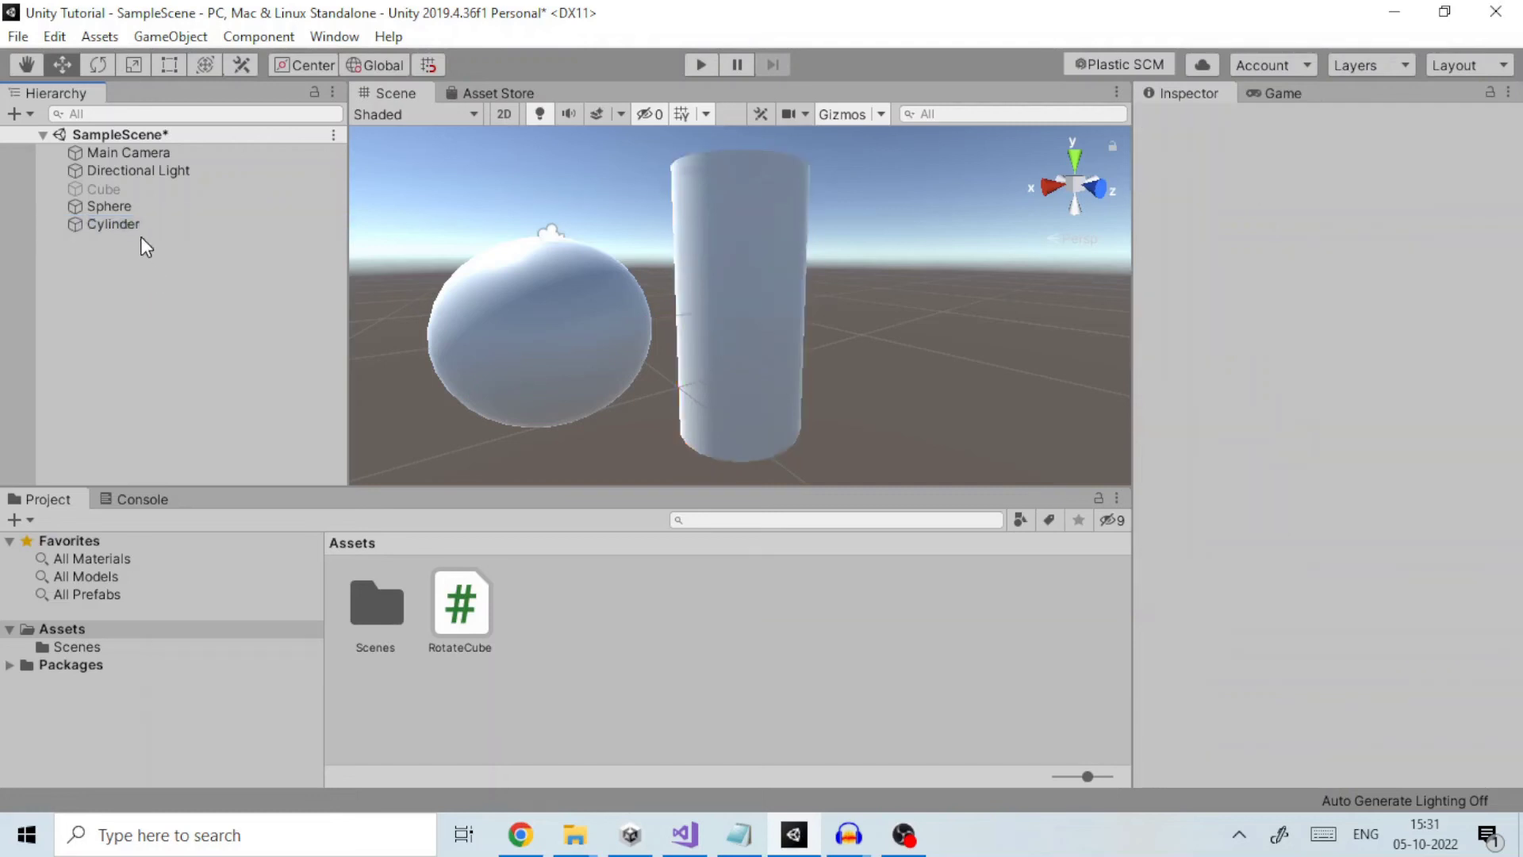
drag(135, 226, 527, 612)
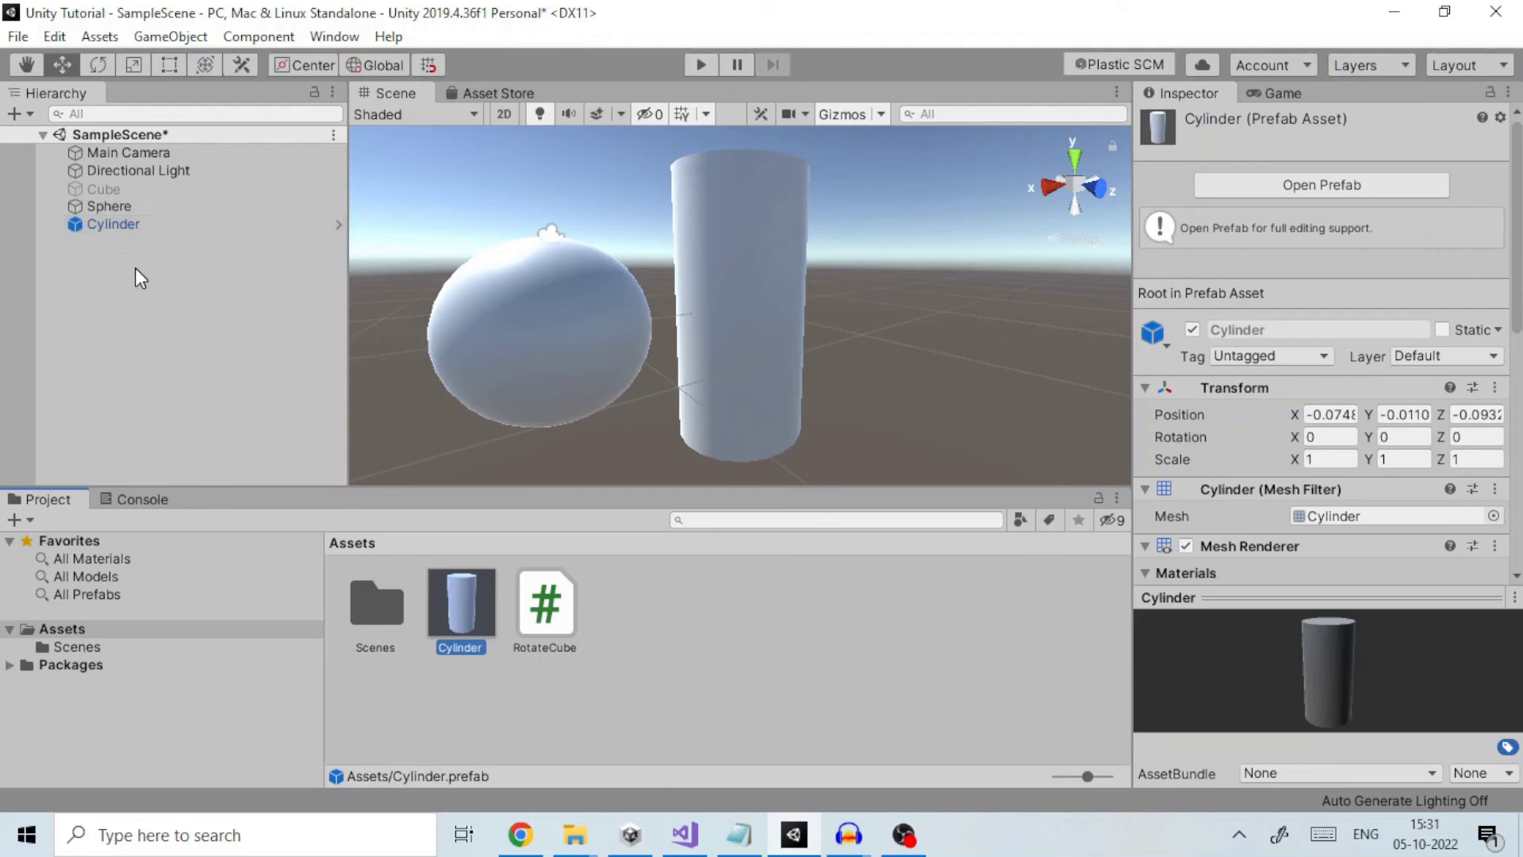
Replace the Cylinder prefab's contents with the Sphere and confirm the replacement
drag(115, 206, 474, 607)
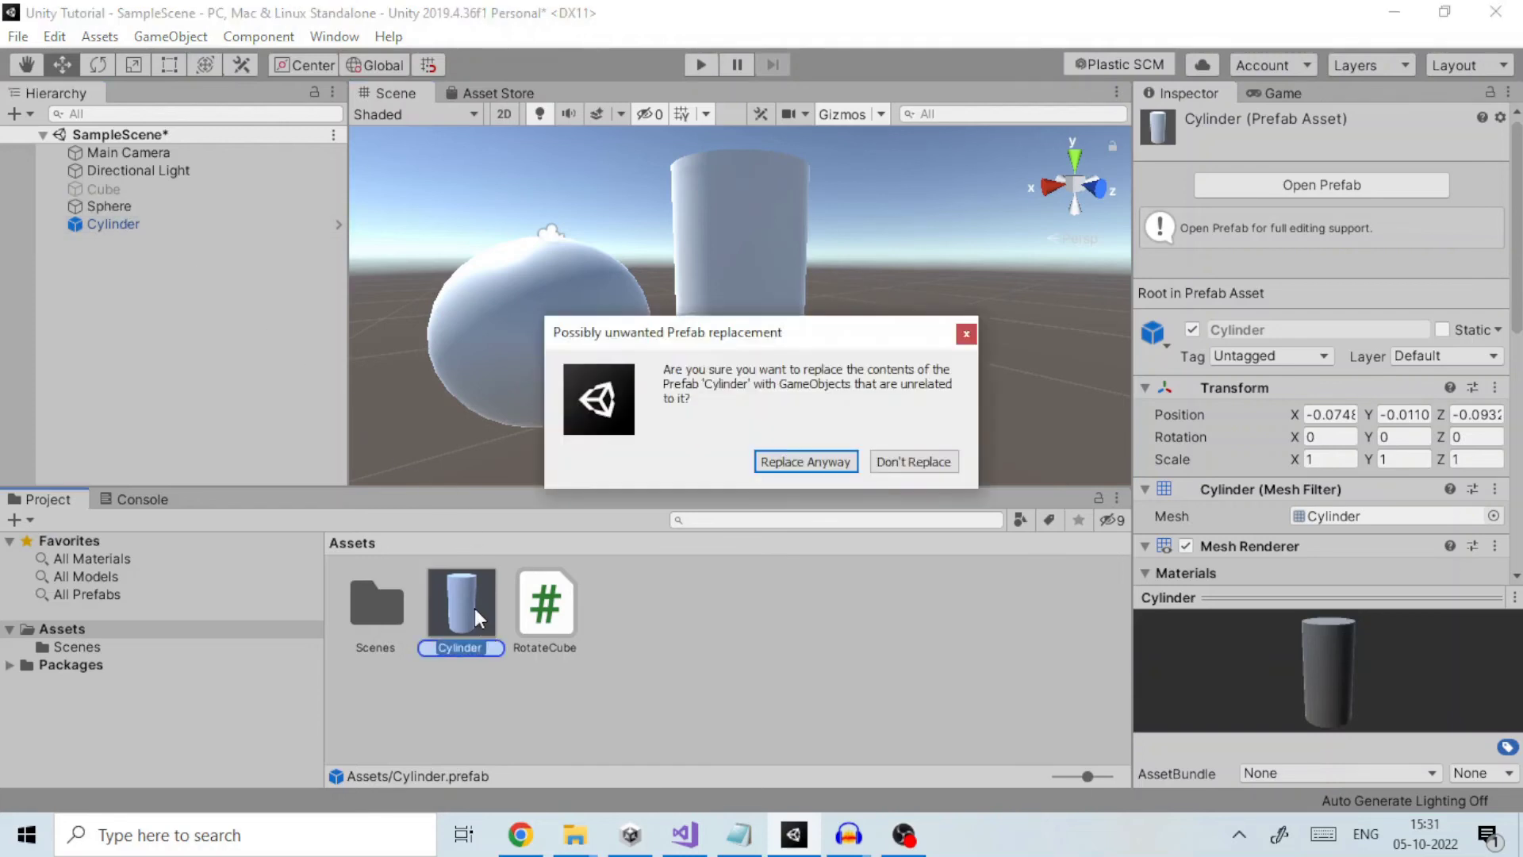
click(806, 461)
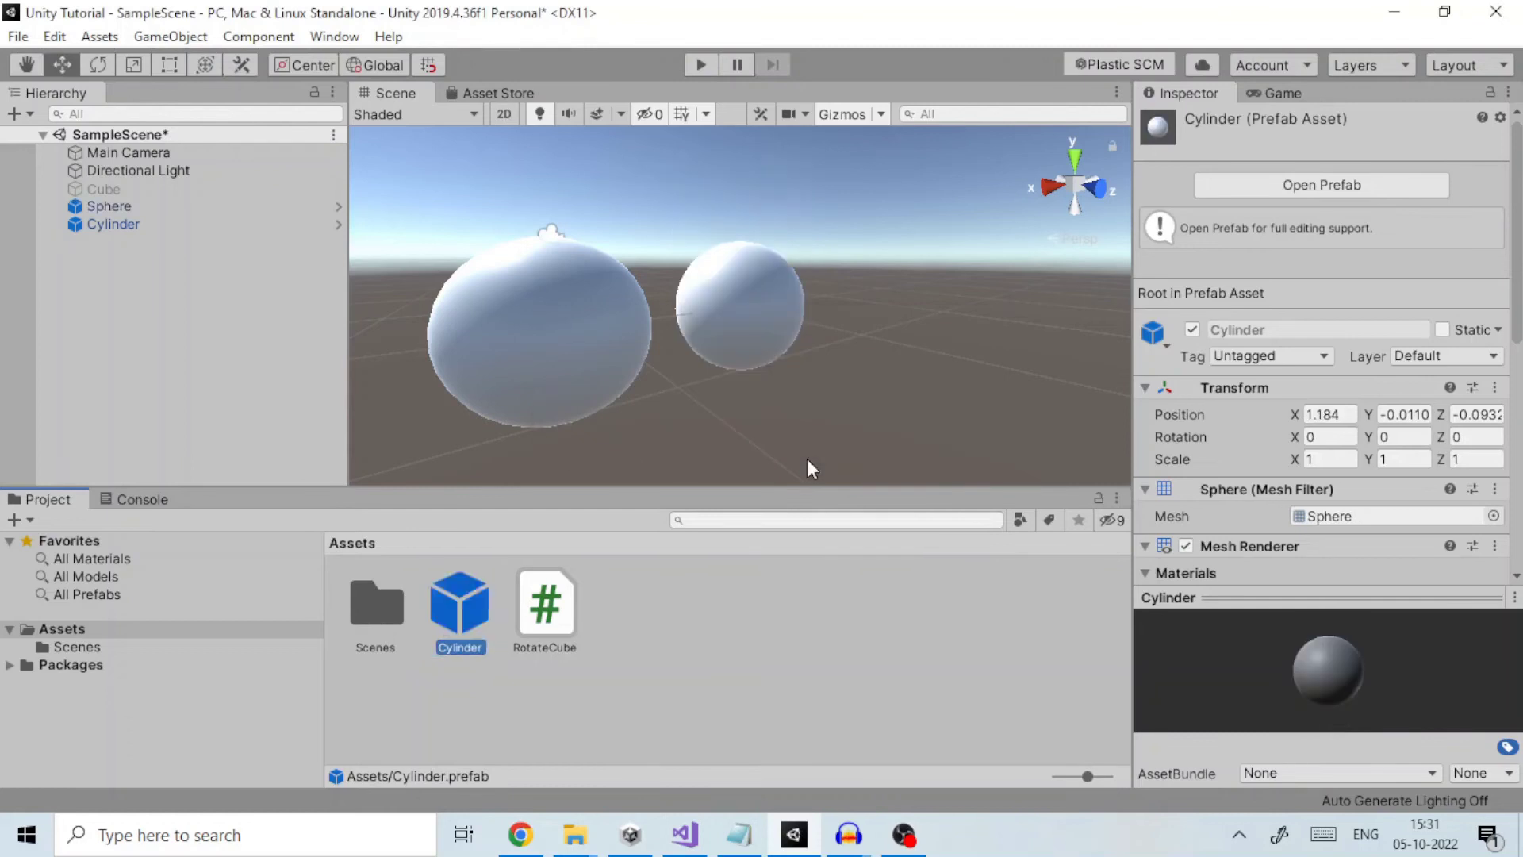
click(725, 715)
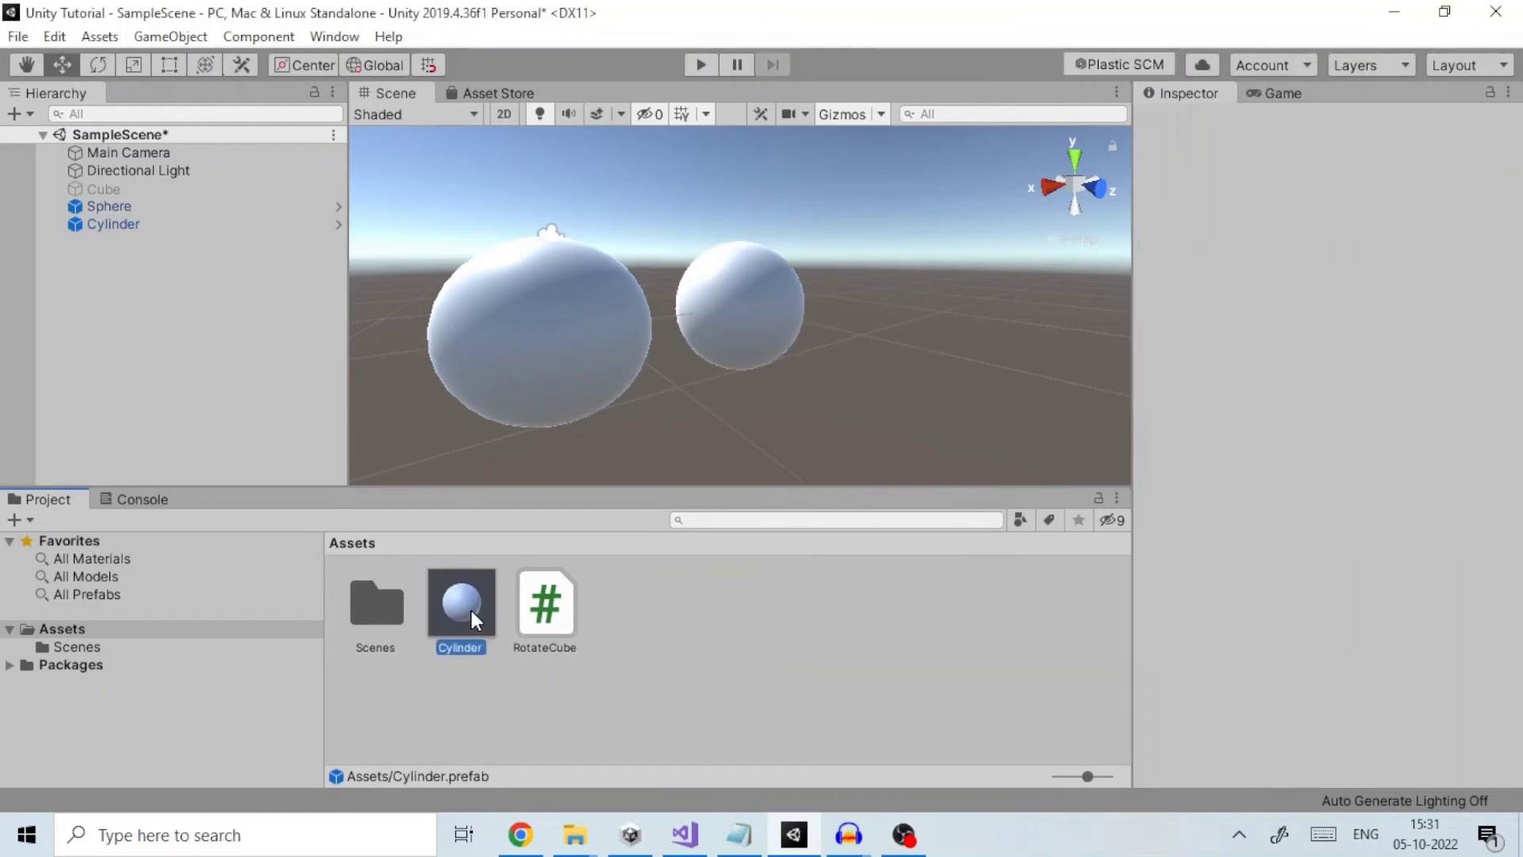
Add two instances of the updated prefab to the scene and move them apart
drag(469, 607, 118, 278)
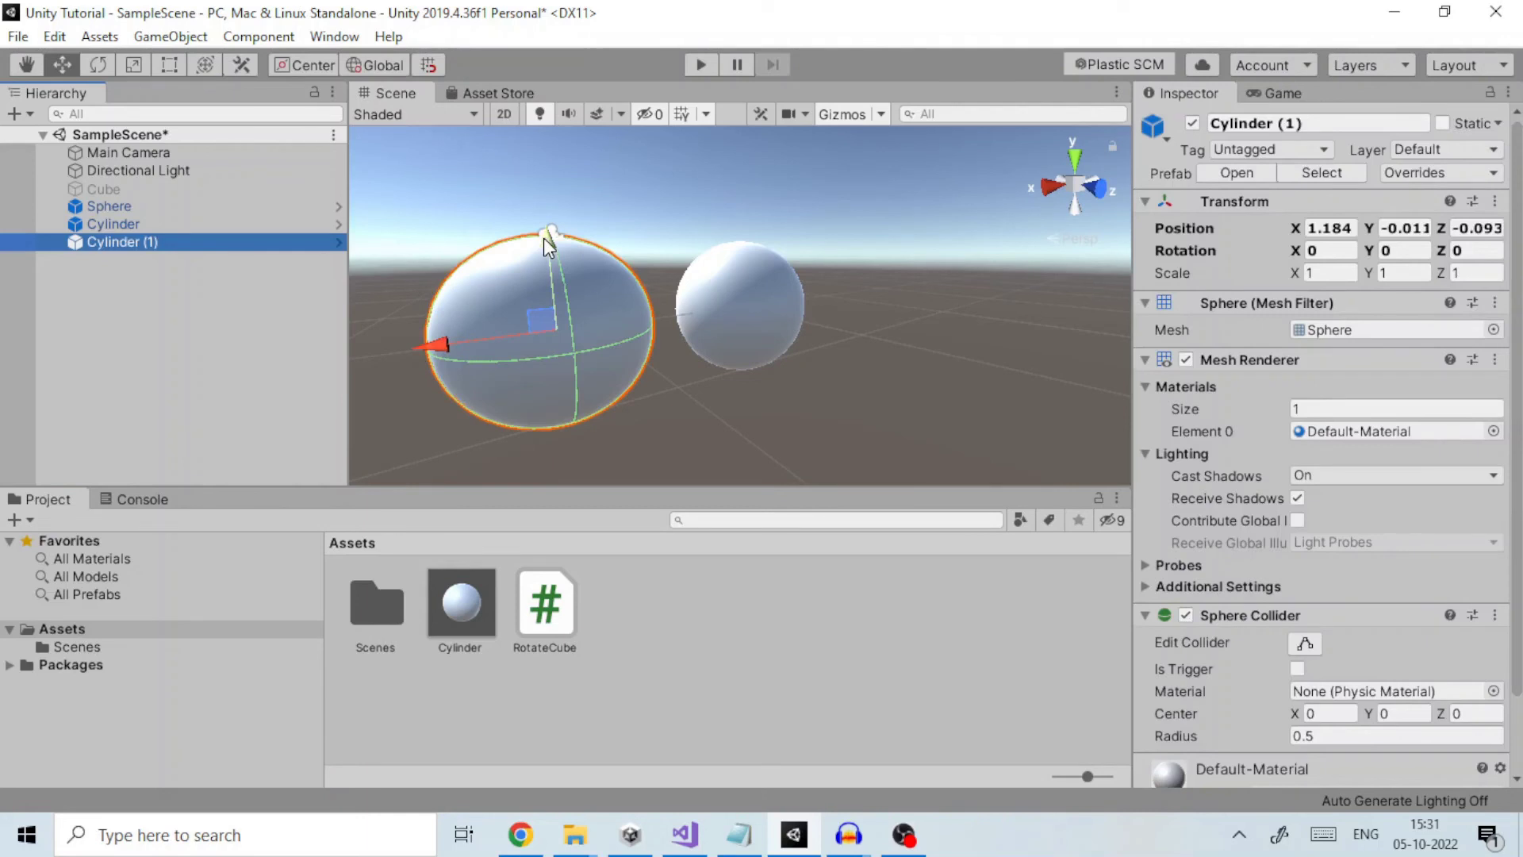
drag(545, 238, 547, 139)
drag(468, 608, 212, 415)
drag(435, 346, 365, 374)
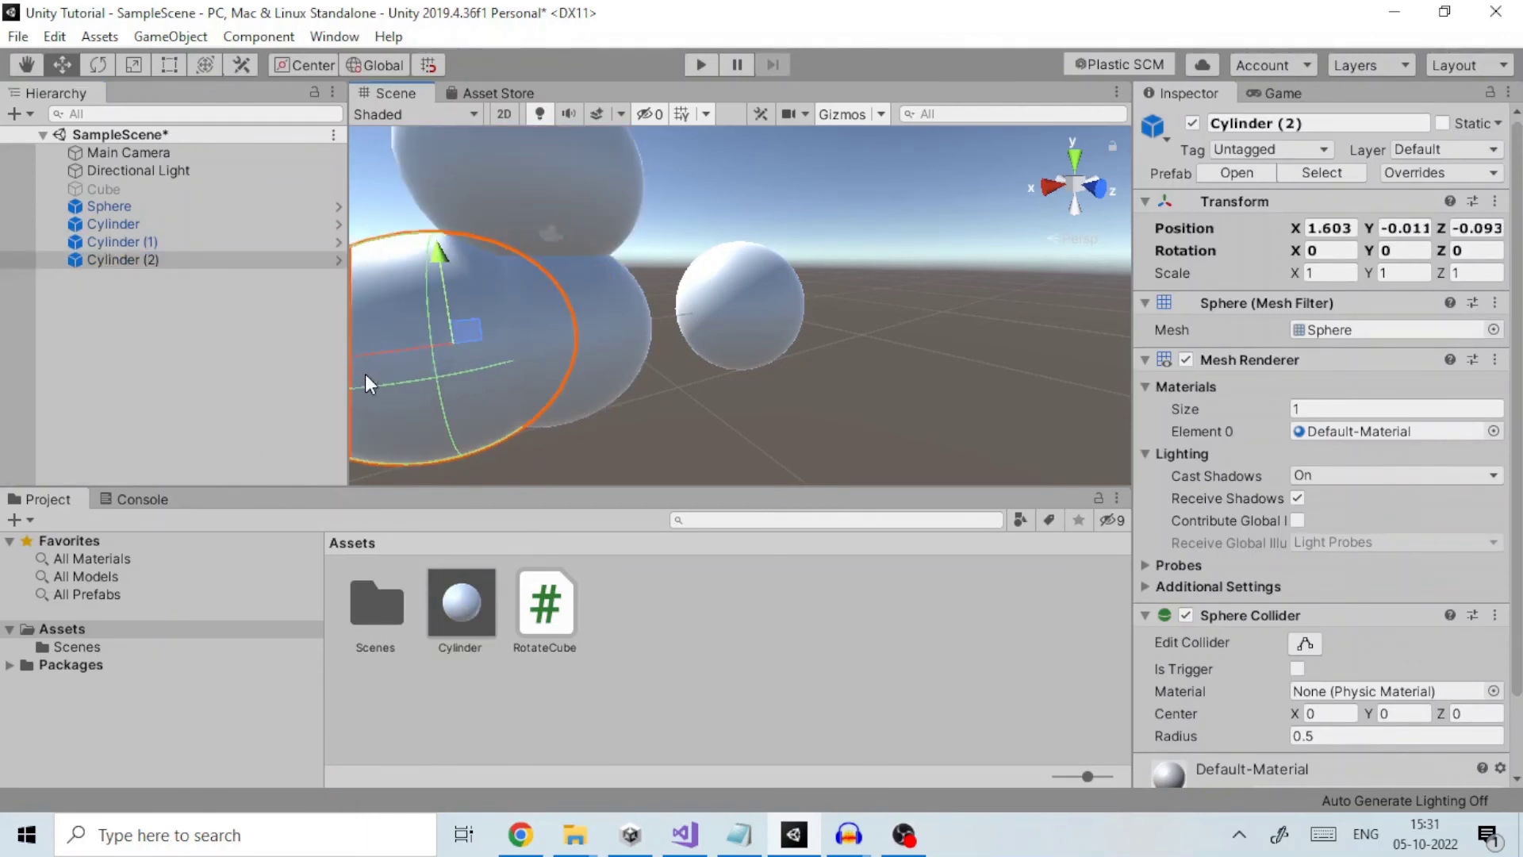
Delete all three Cylinder objects from the Hierarchy
click(119, 225)
shift+click(127, 256)
right_click(132, 251)
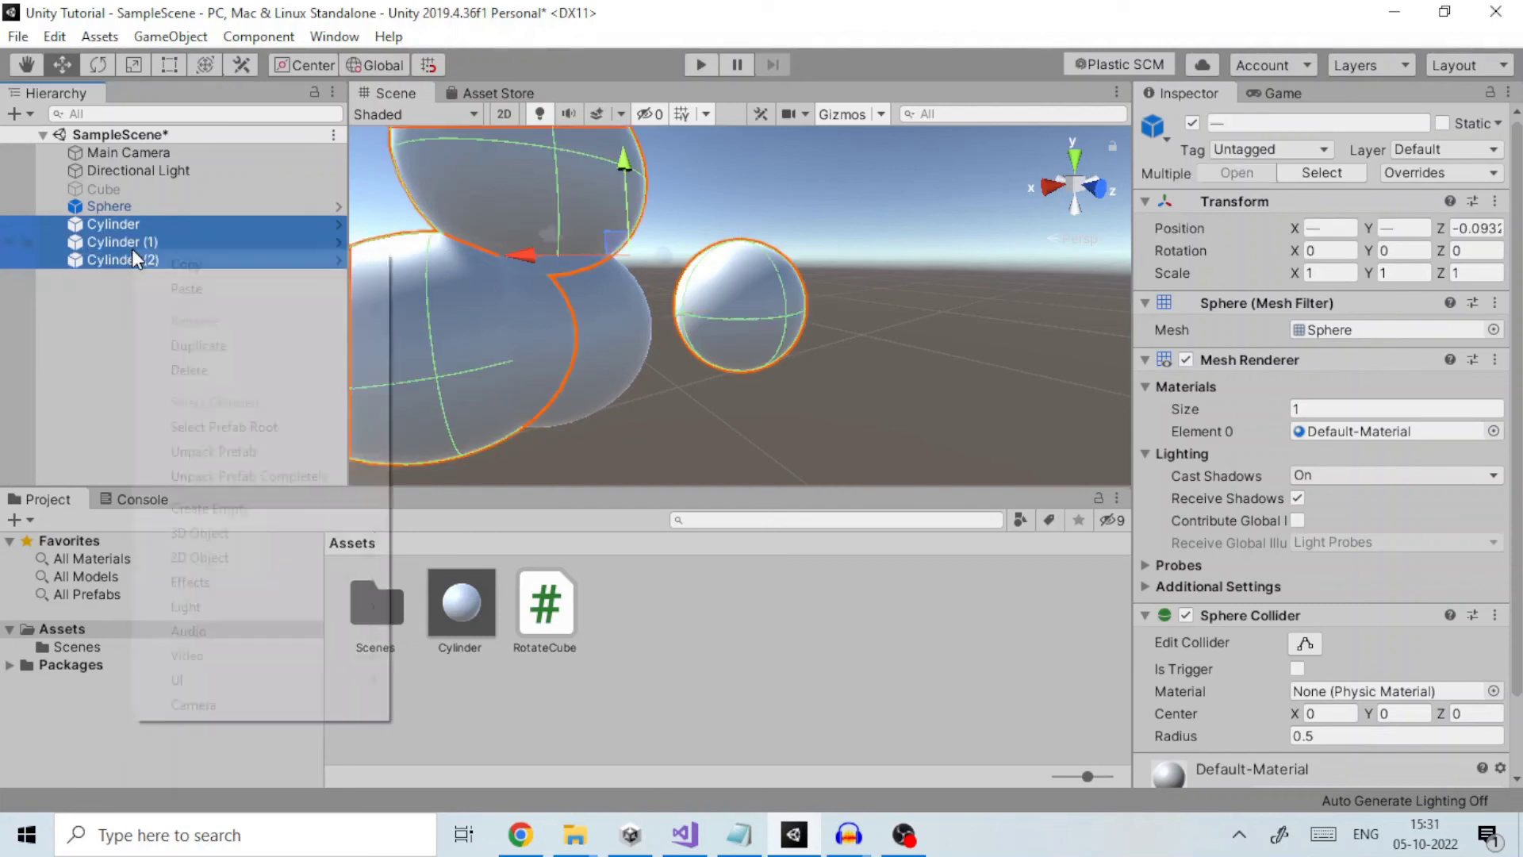
click(176, 371)
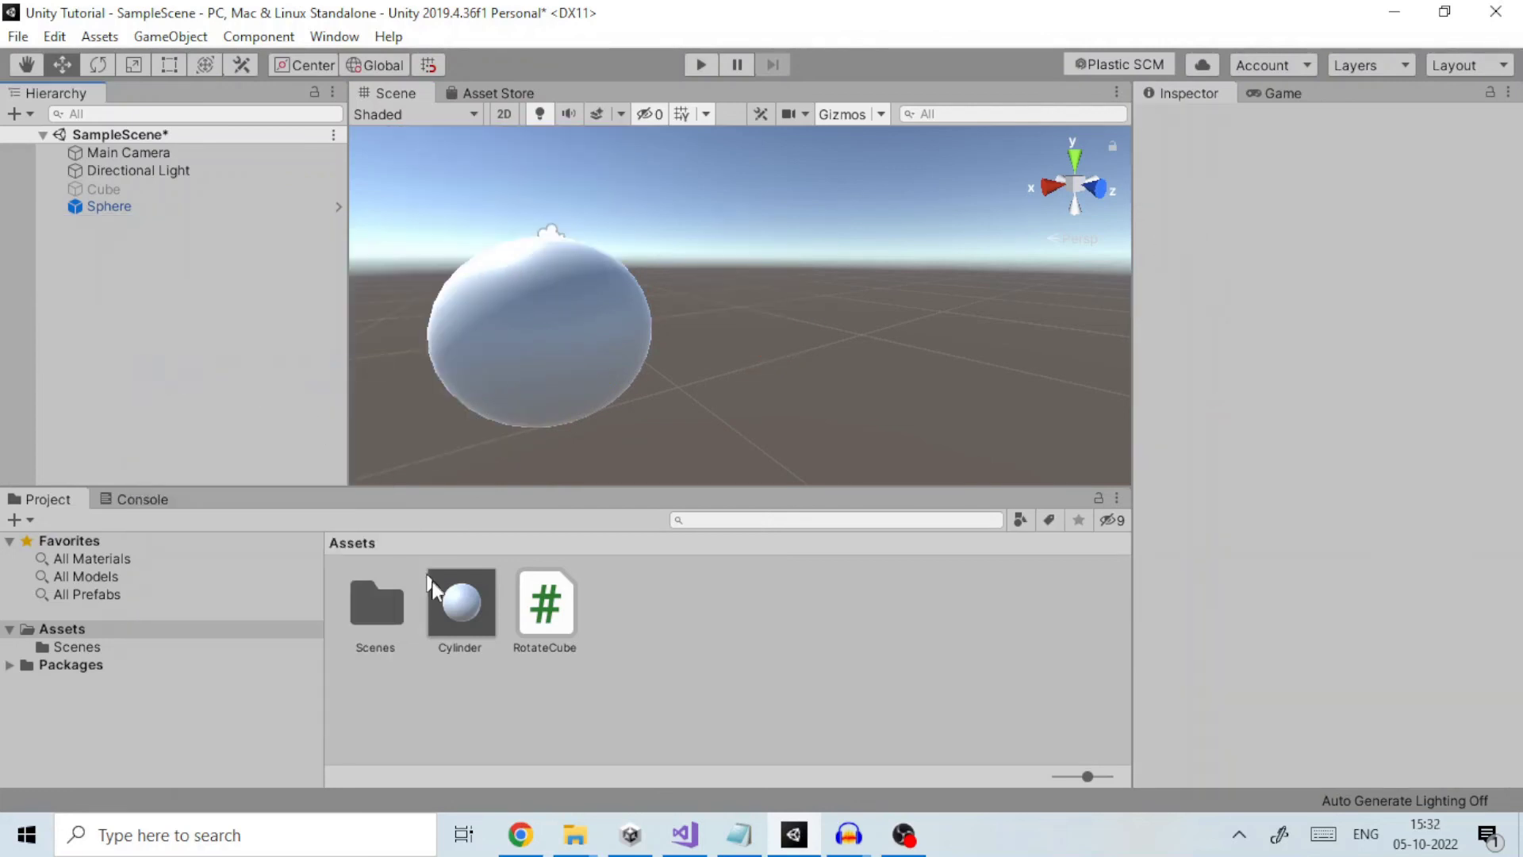
Select the Sphere and locate its source prefab, the Cylinder asset
click(441, 601)
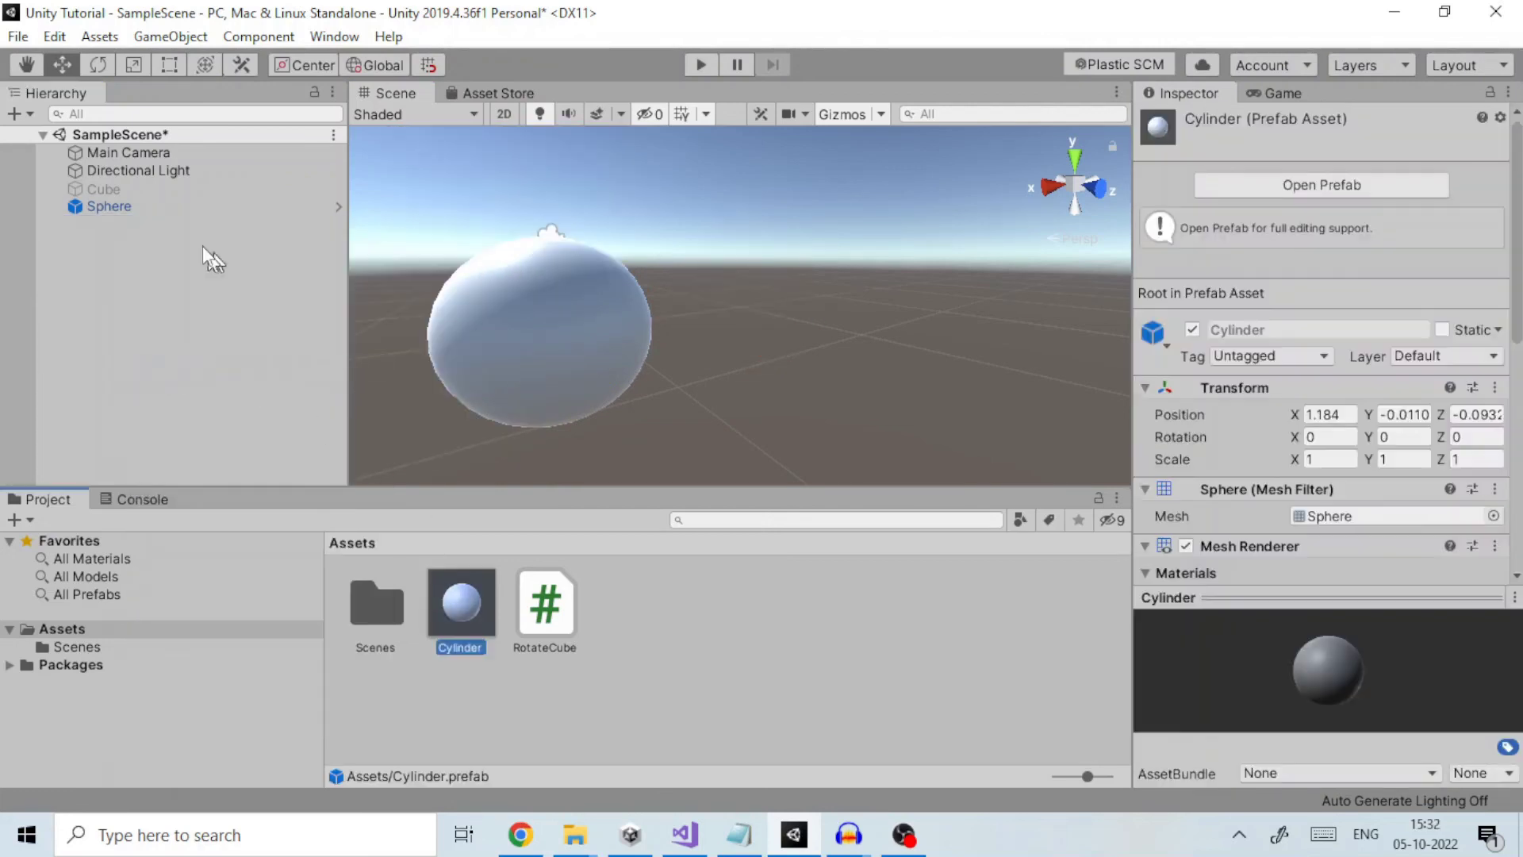
click(127, 206)
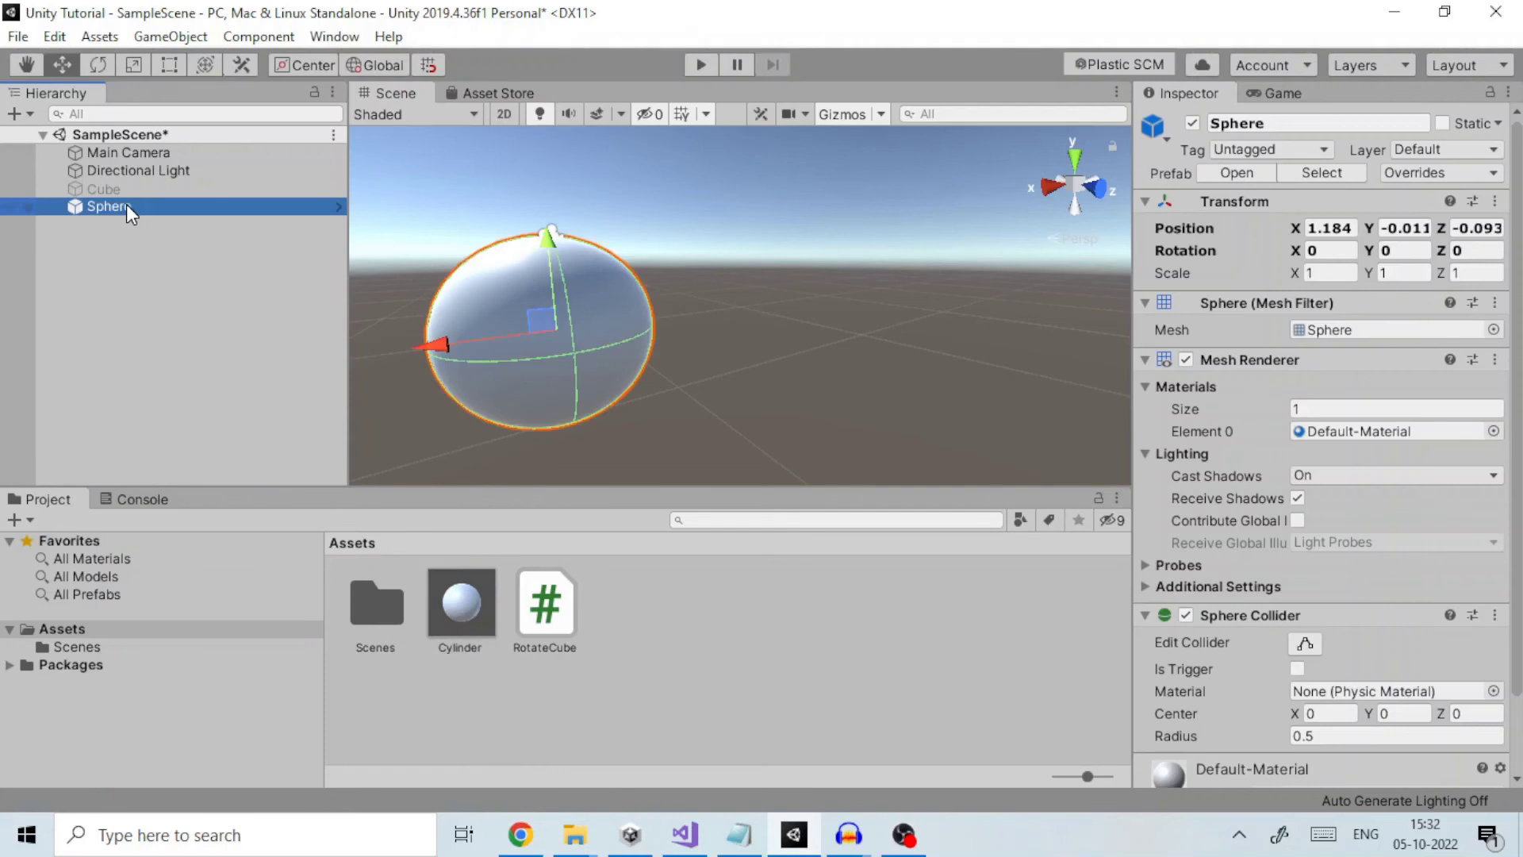
click(1309, 169)
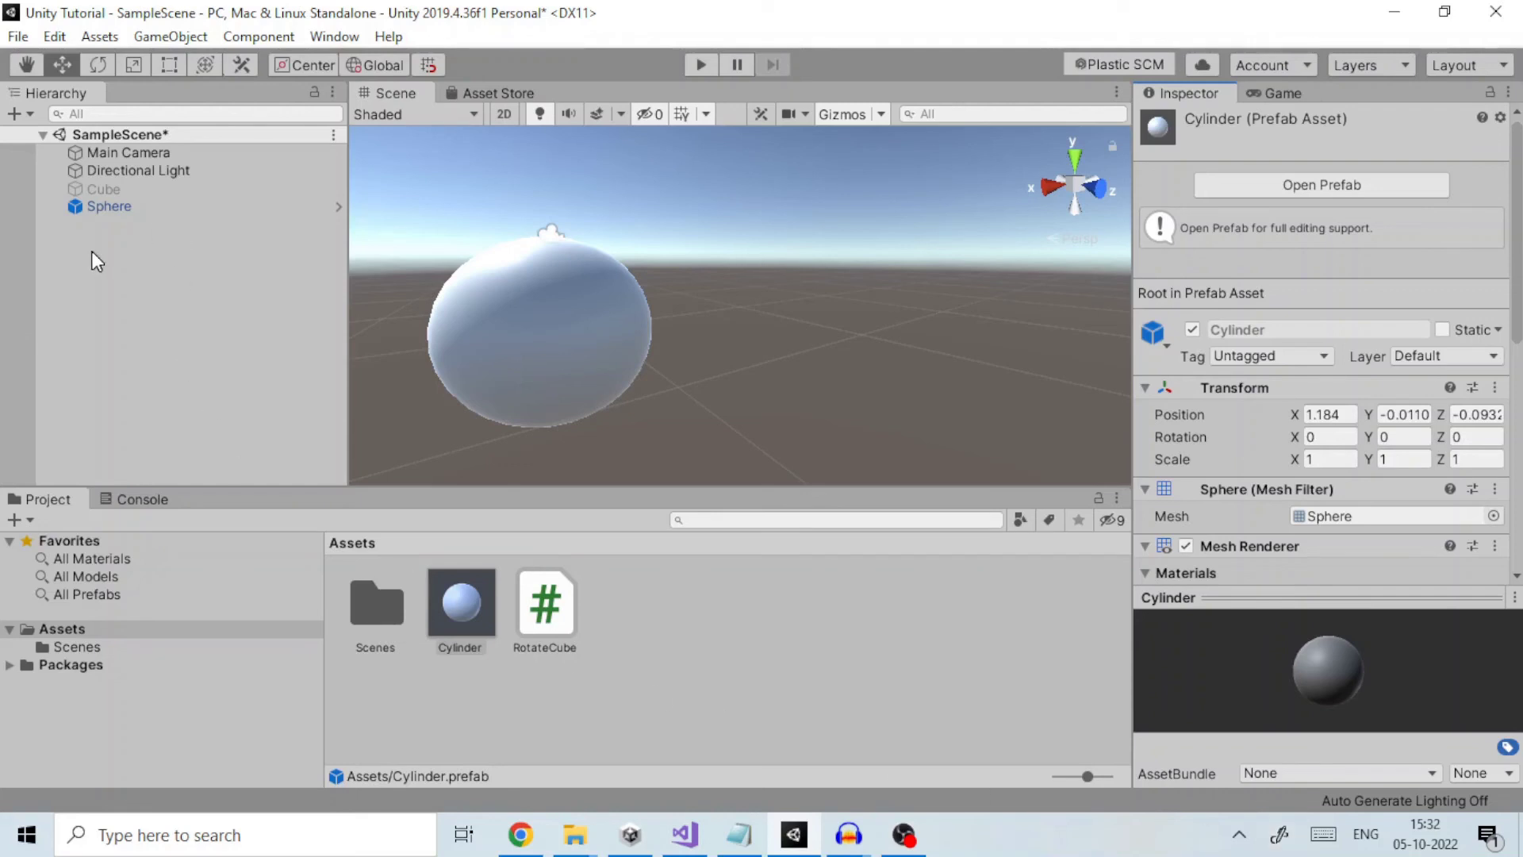
click(98, 206)
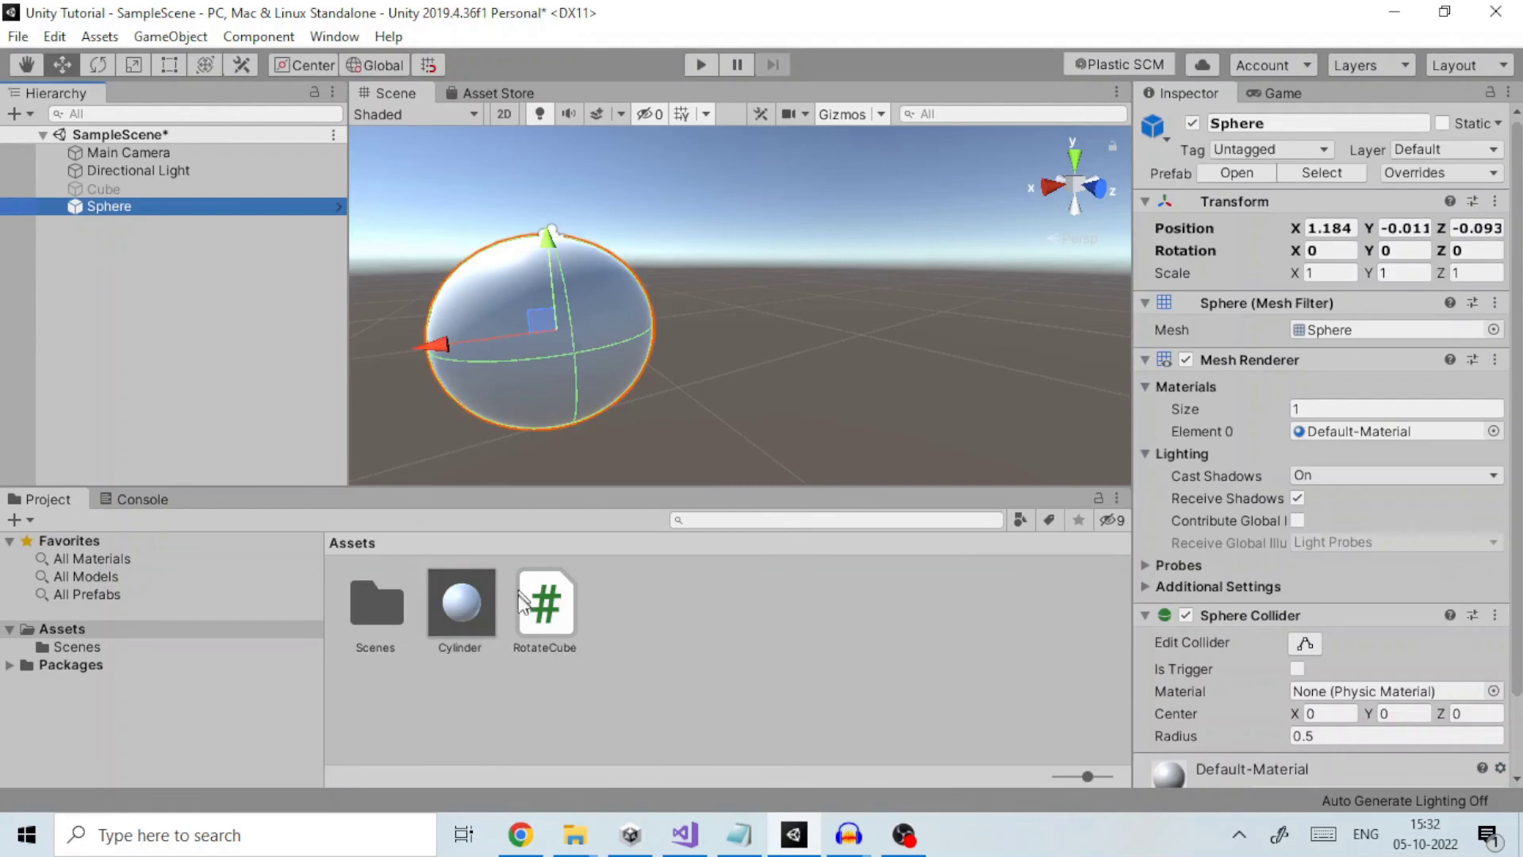
Turn on Is Trigger in the Cylinder prefab's Sphere Collider
click(465, 607)
scroll(1349, 396, down, 5)
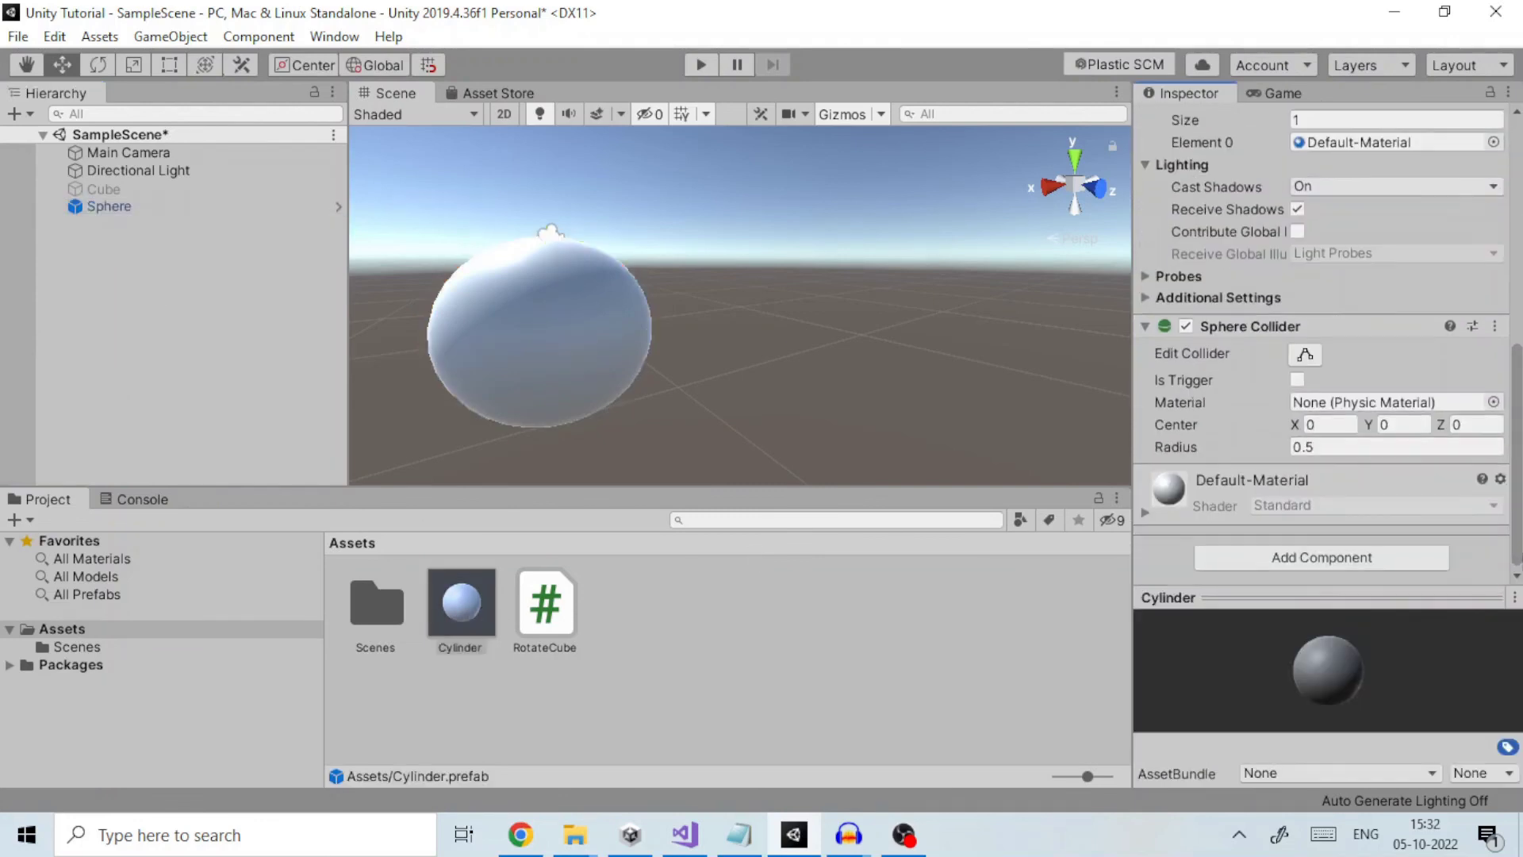
click(1297, 381)
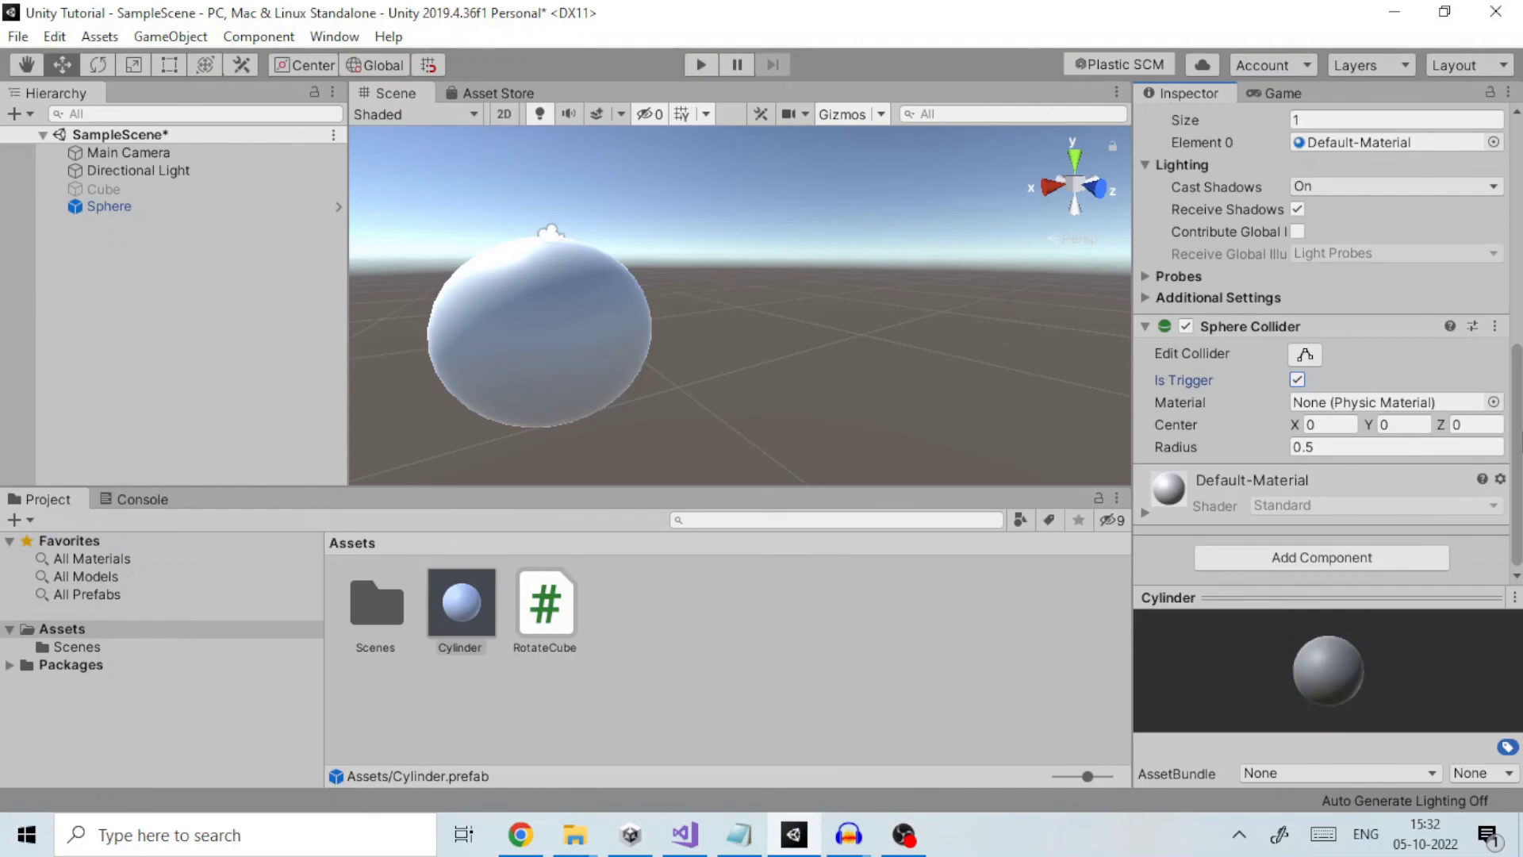
drag(1516, 454, 1517, 292)
scroll(1321, 341, up, 3)
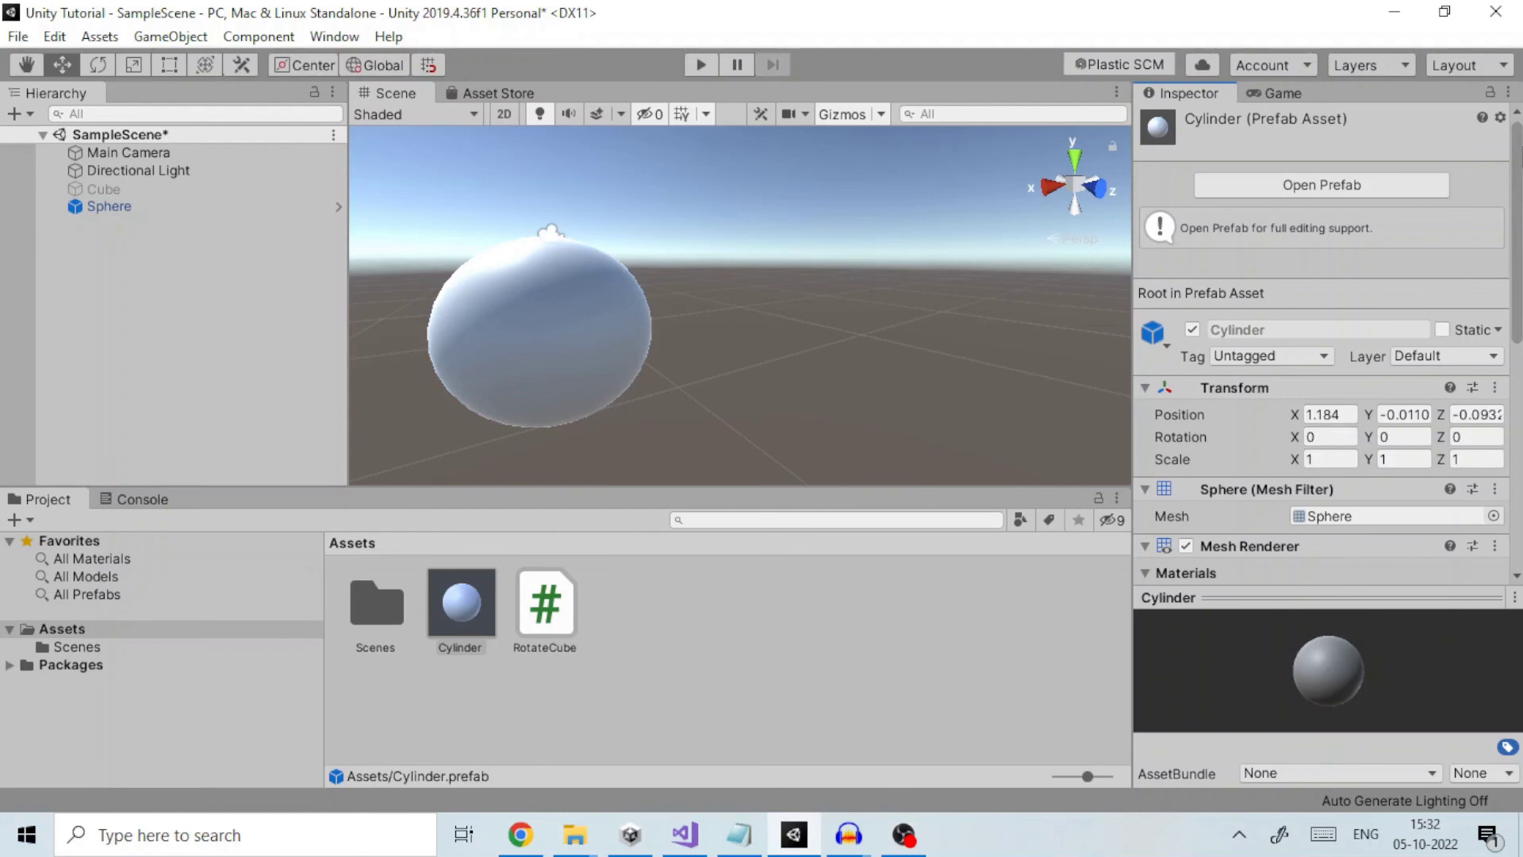
scroll(1504, 381, down, 3)
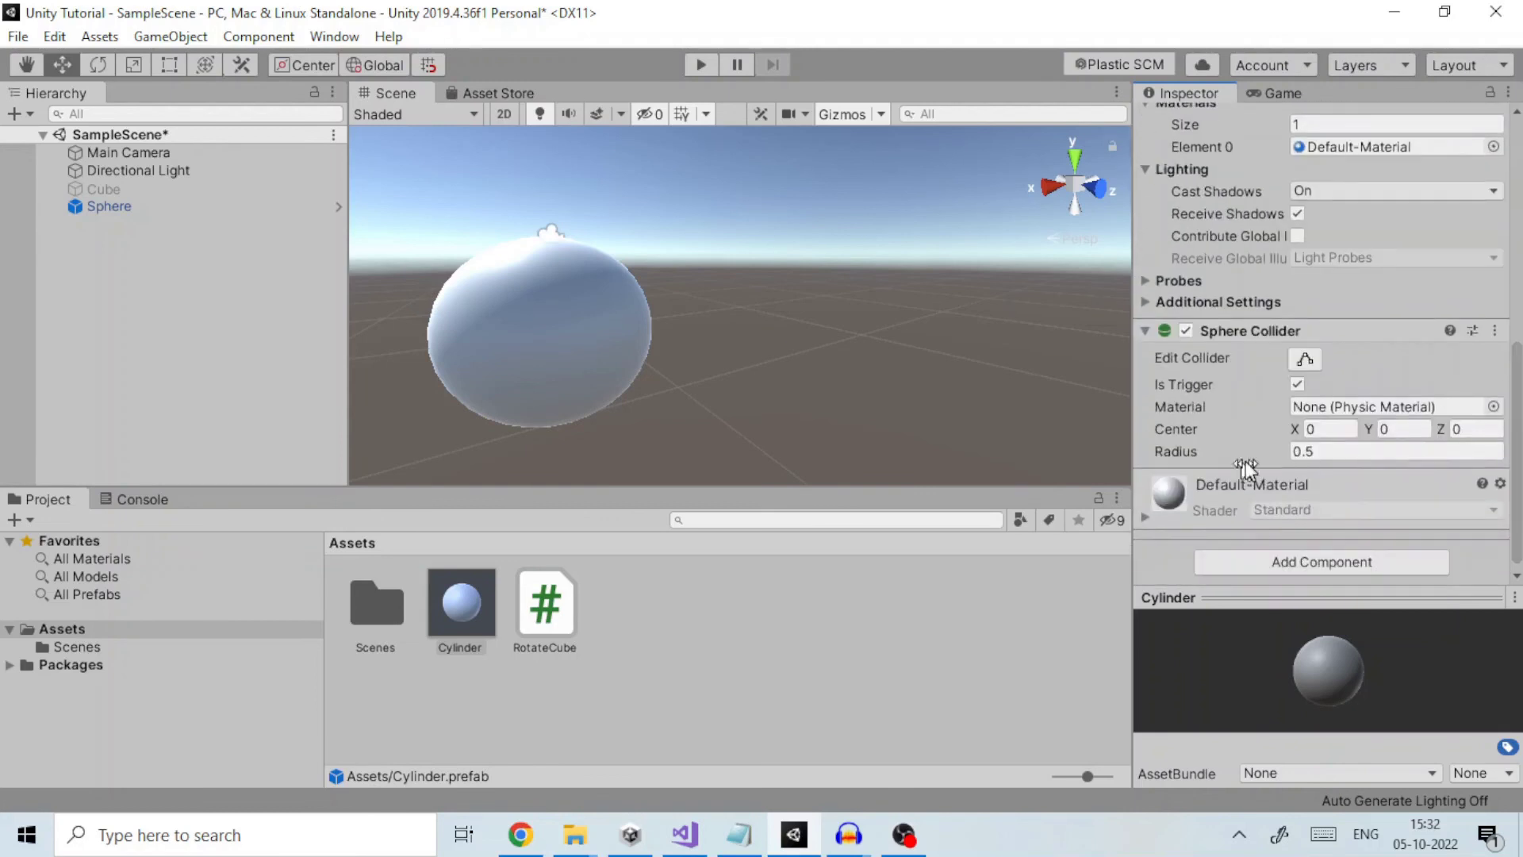
Turn off Is Trigger on the Sphere instance's collider as an override
click(122, 205)
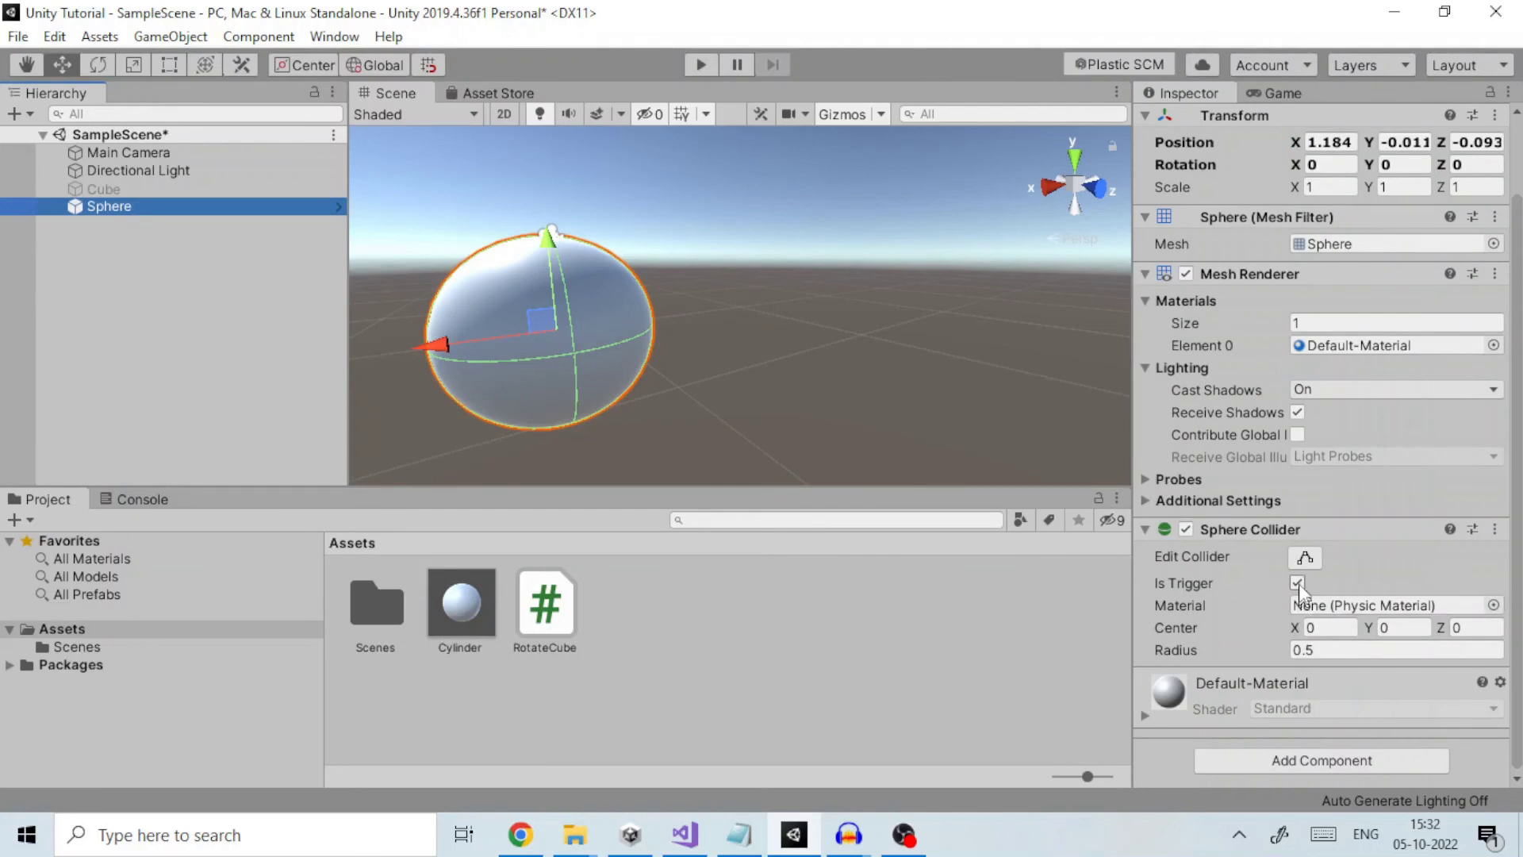
click(1297, 583)
click(1251, 635)
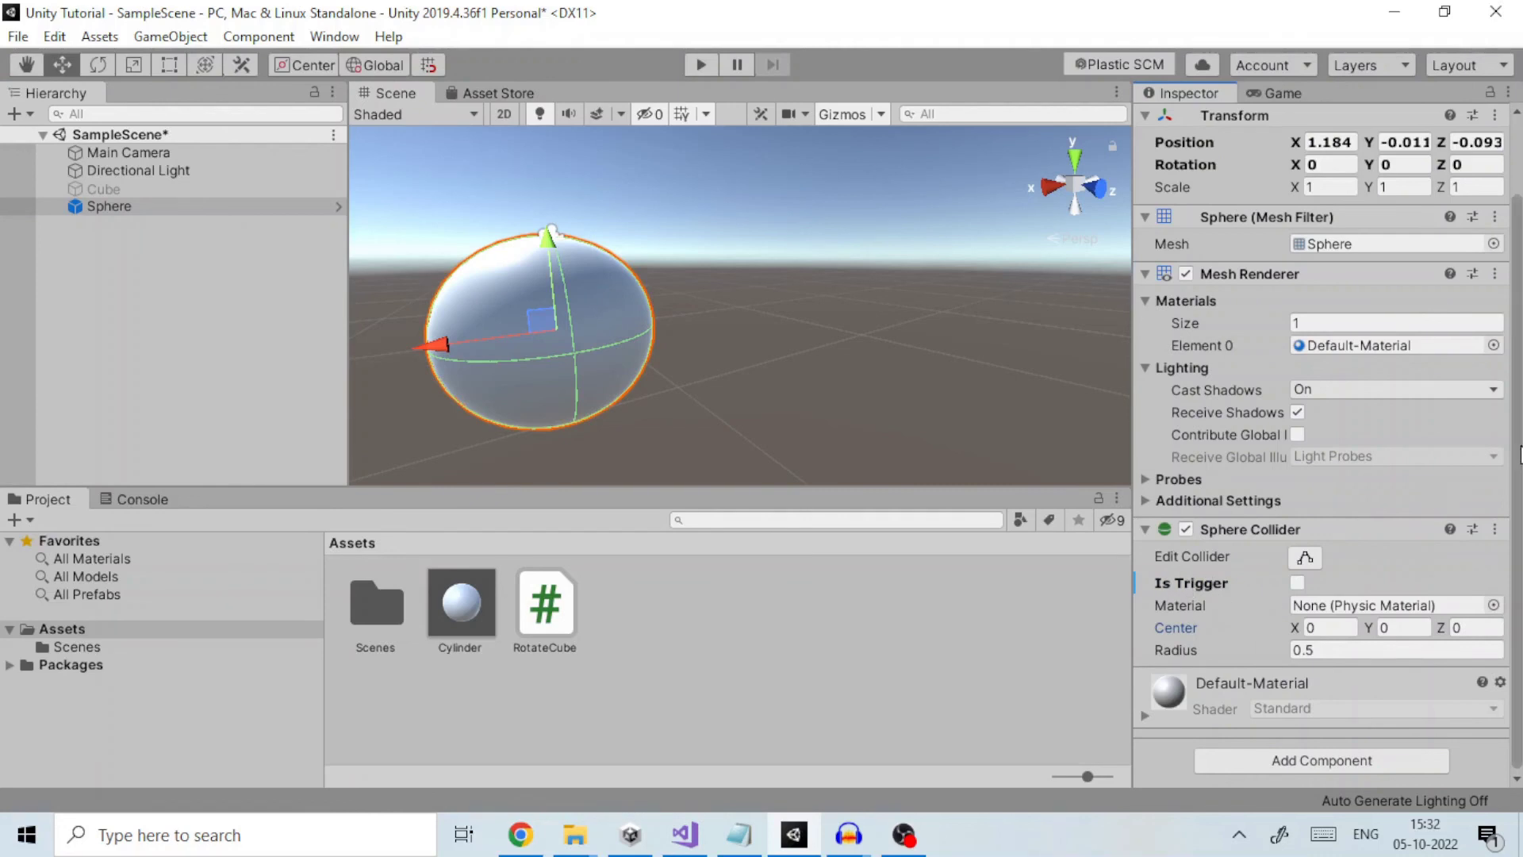
scroll(1320, 444, up, 3)
Check the Sphere Collider override and its Apply choices, then revert it to the prefab
click(1441, 174)
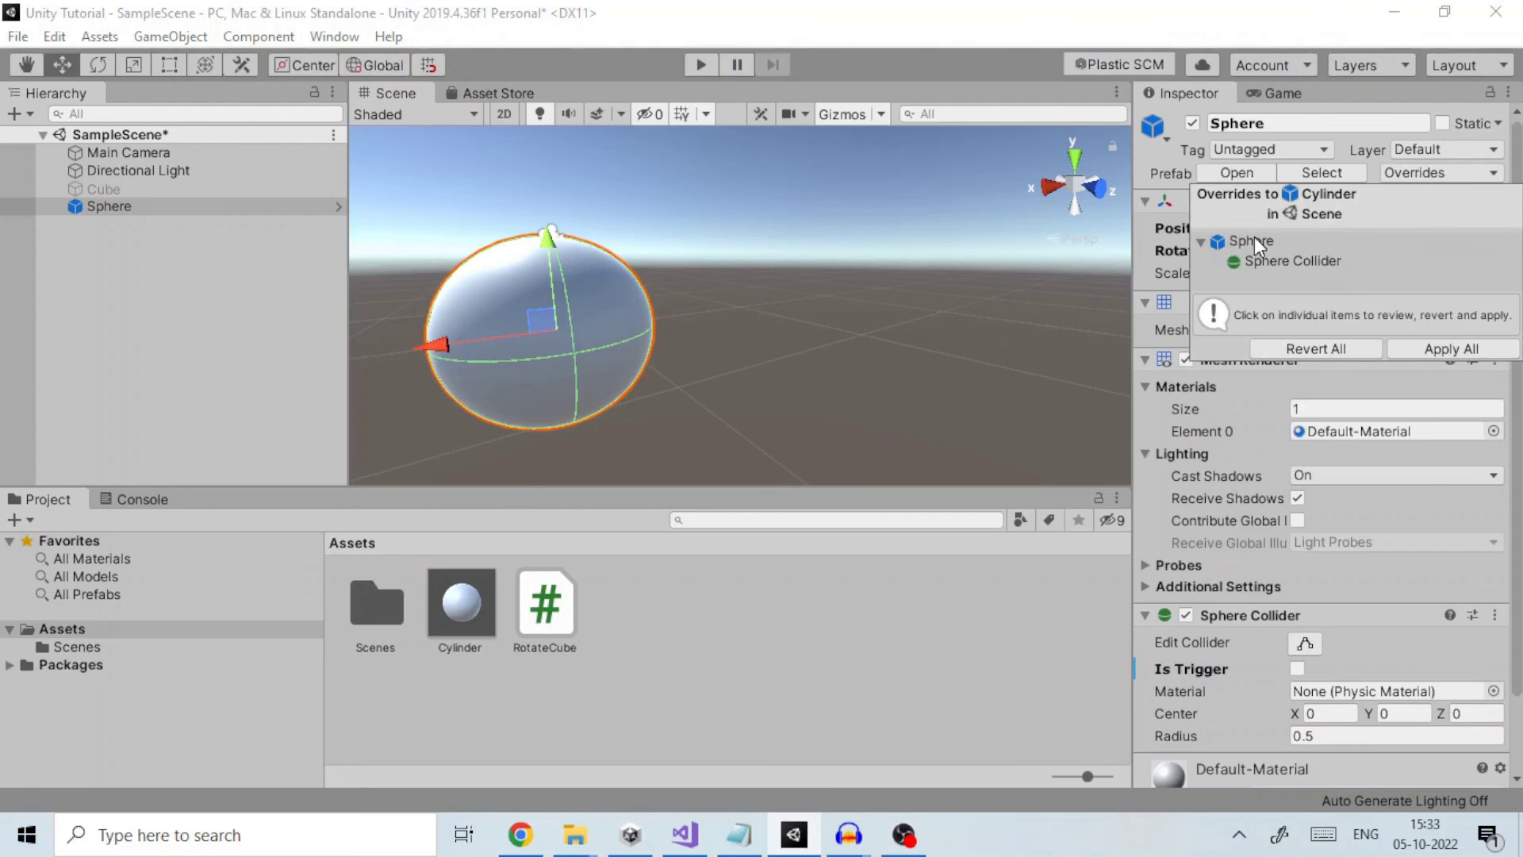
click(1278, 265)
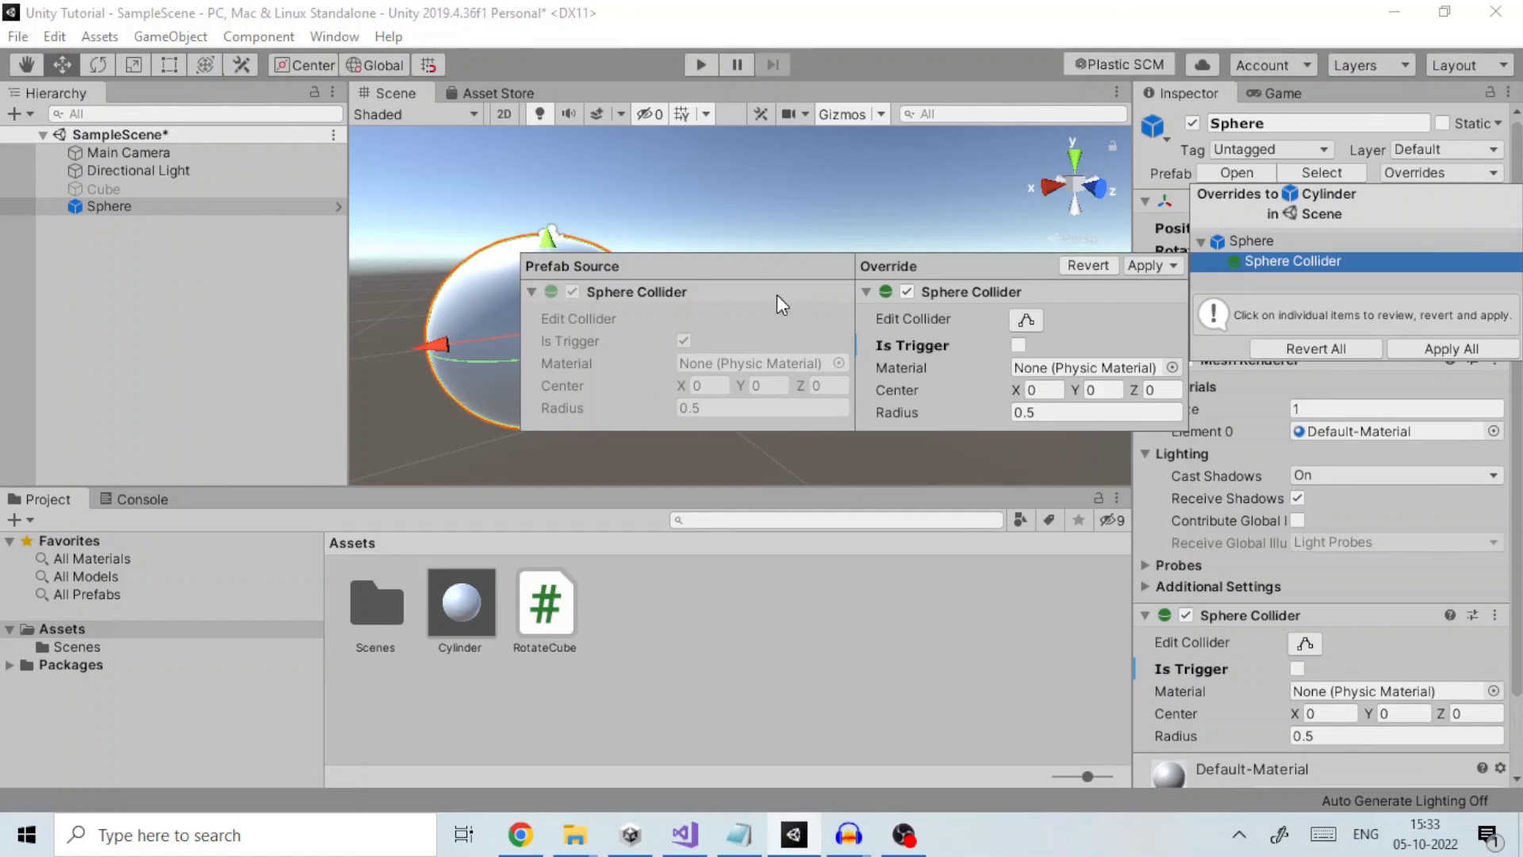
click(1171, 265)
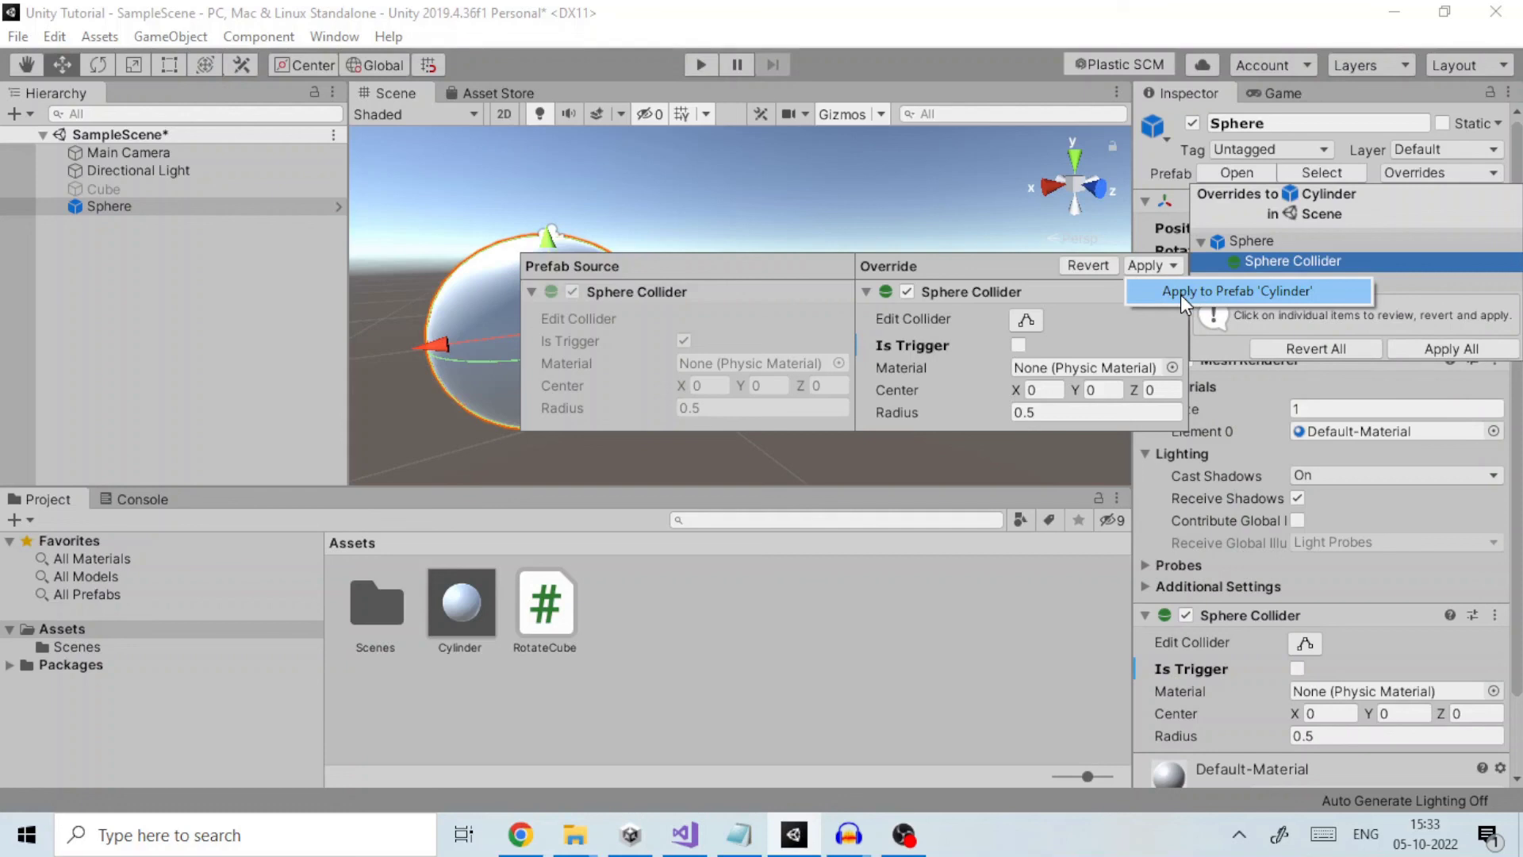
click(1017, 270)
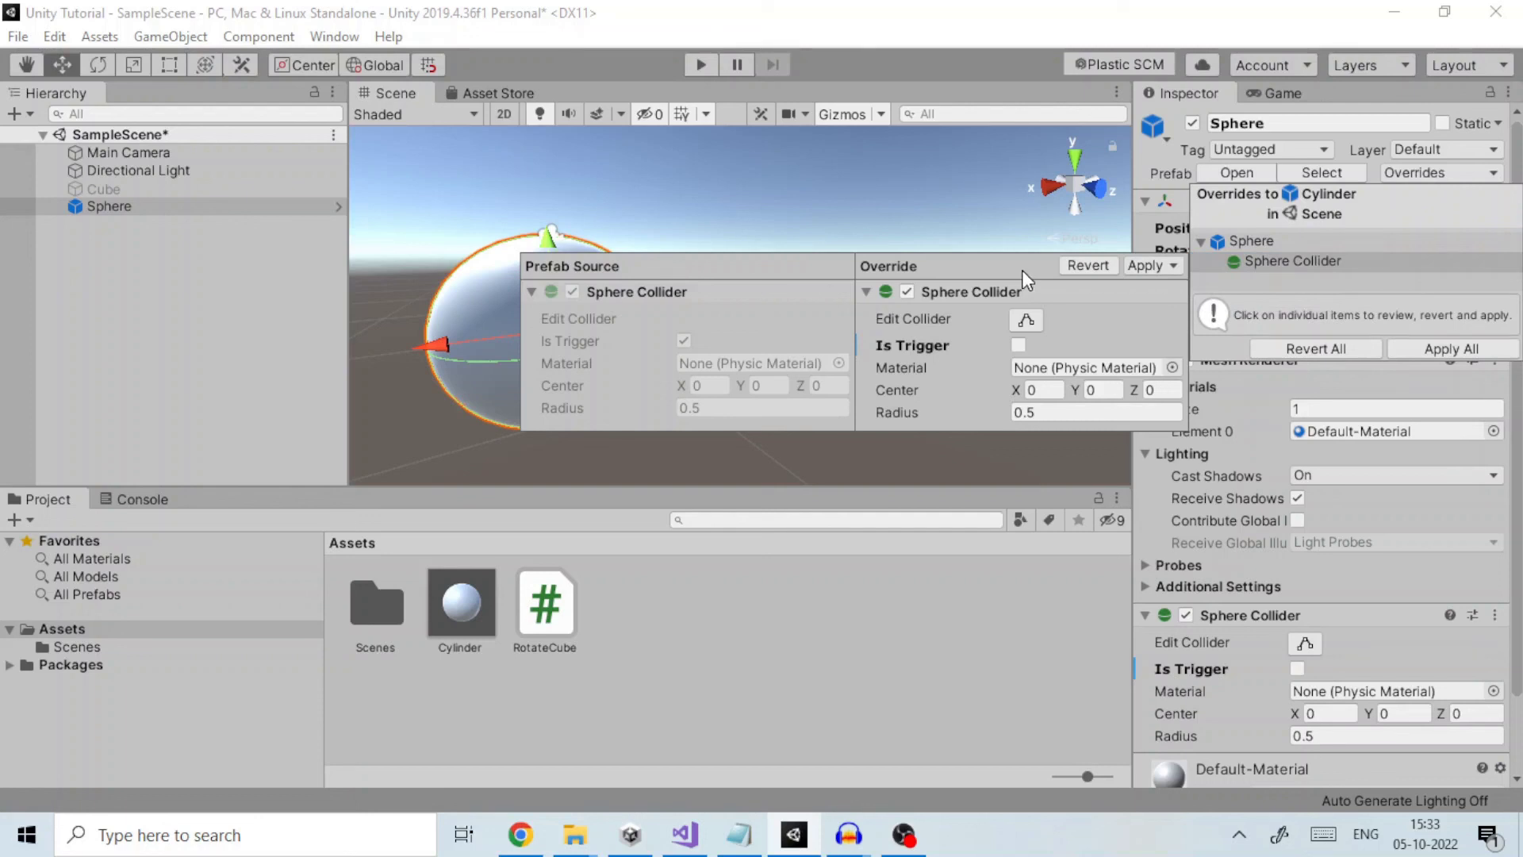
click(1087, 267)
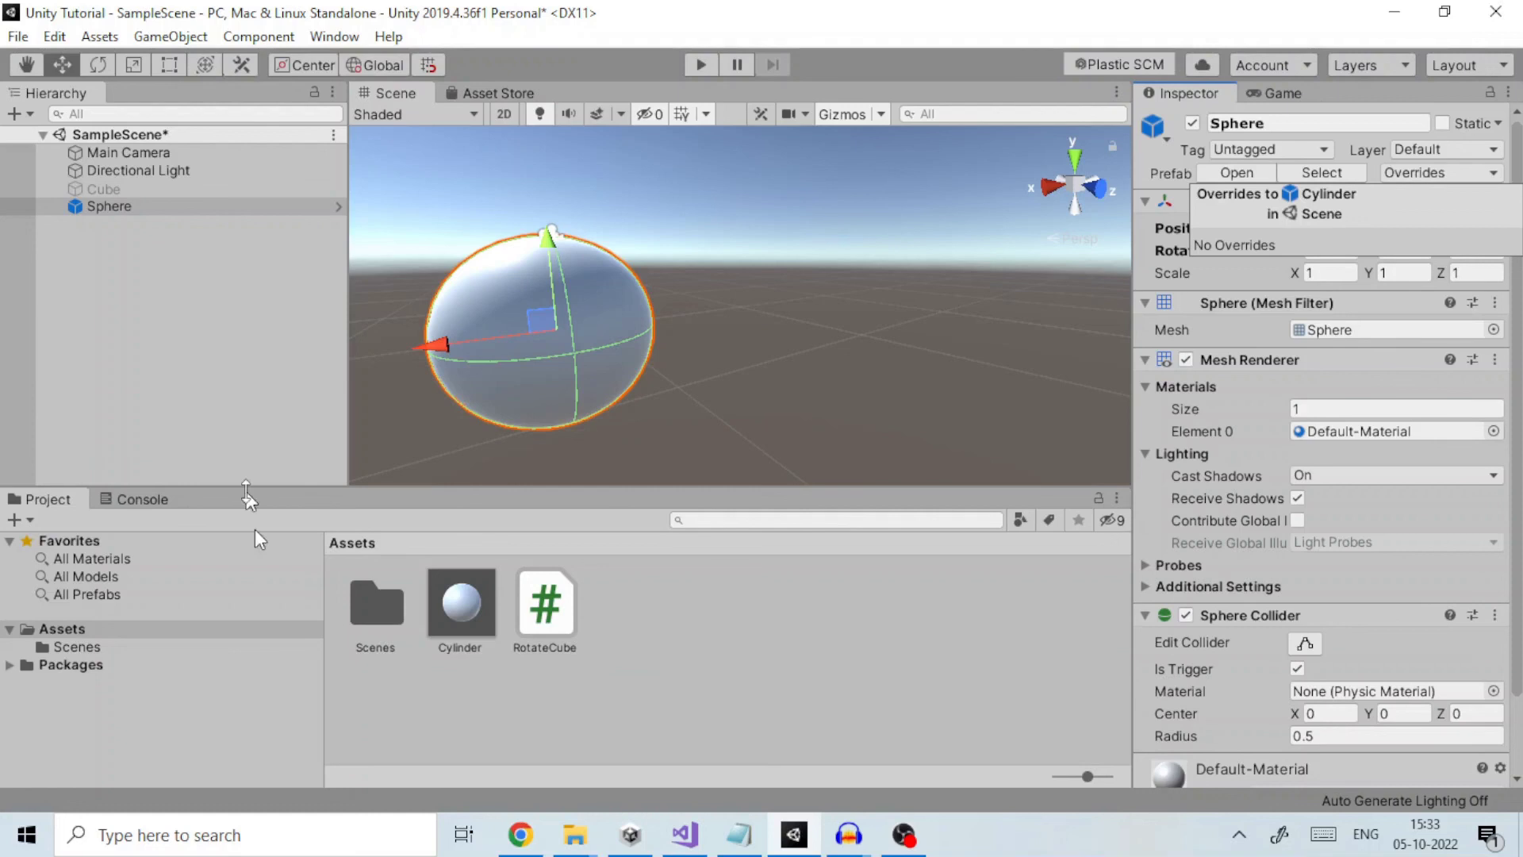
Open the Cylinder prefab in Prefab Mode from its asset and from the Sphere's Hierarchy arrow
click(233, 362)
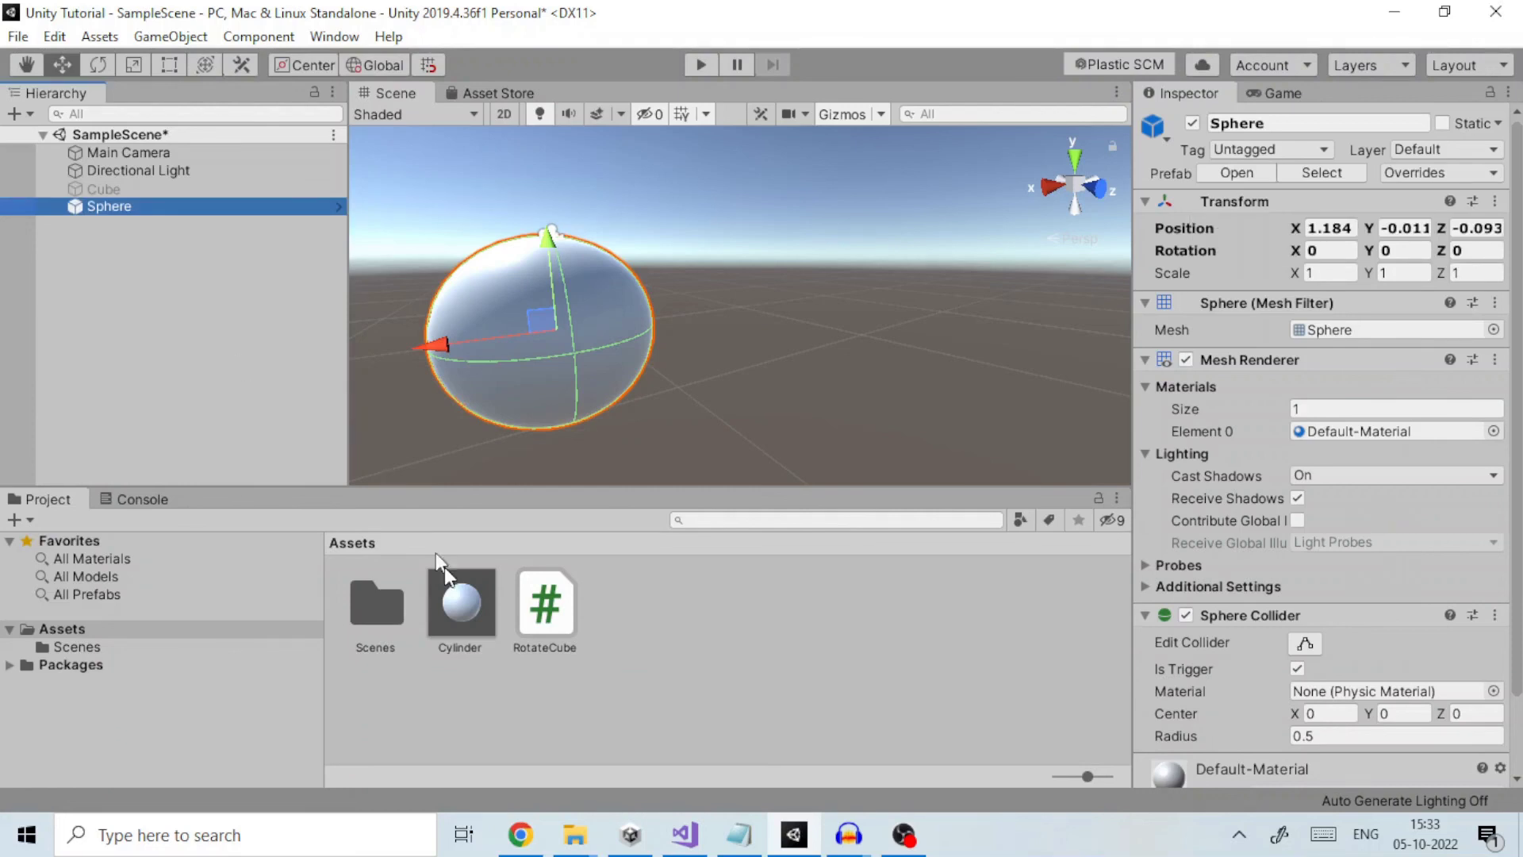
click(462, 621)
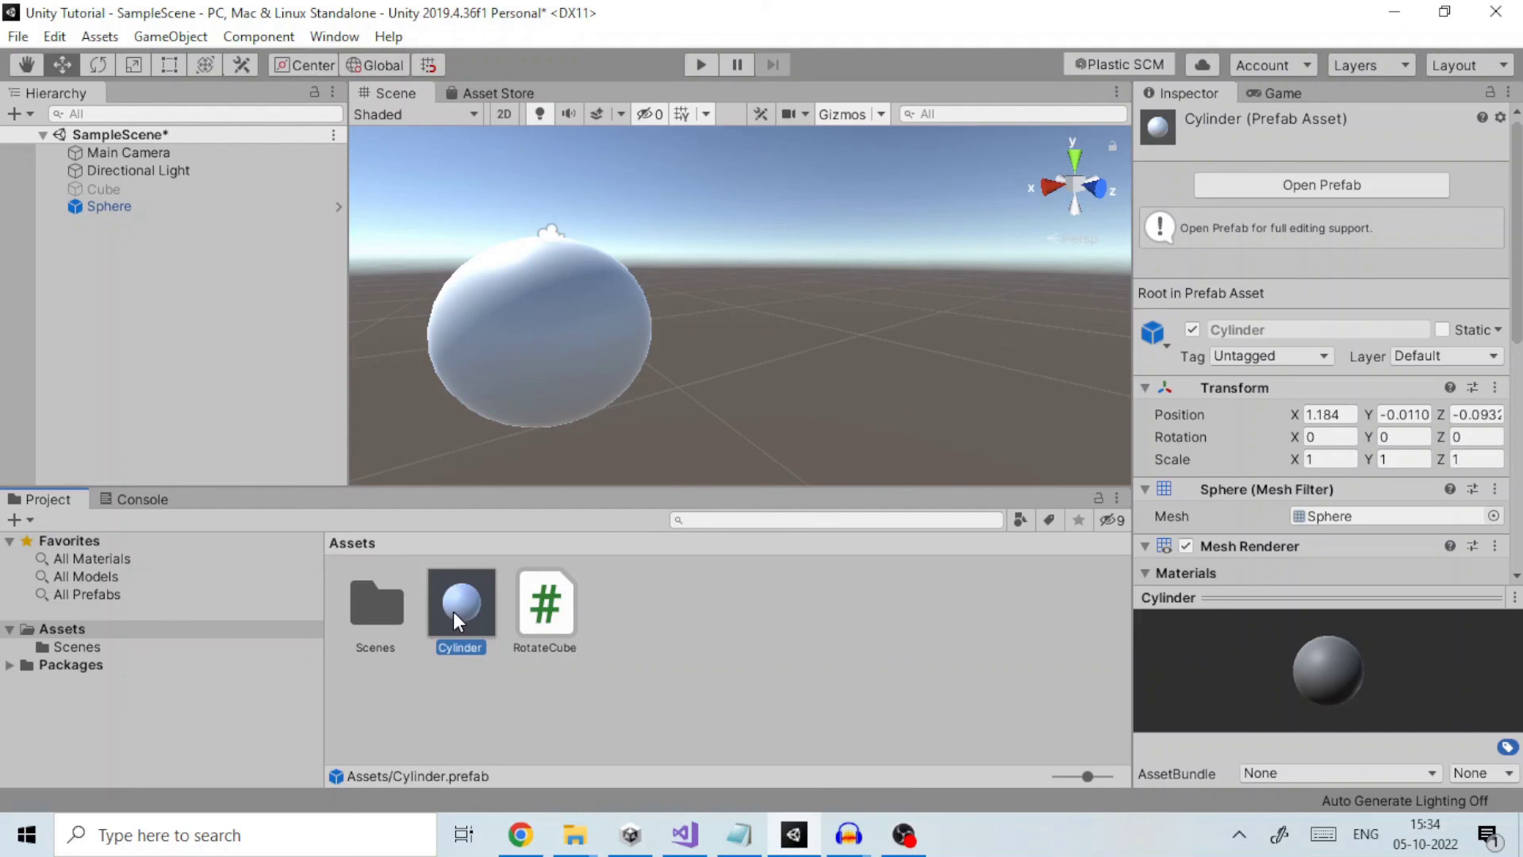
click(1376, 185)
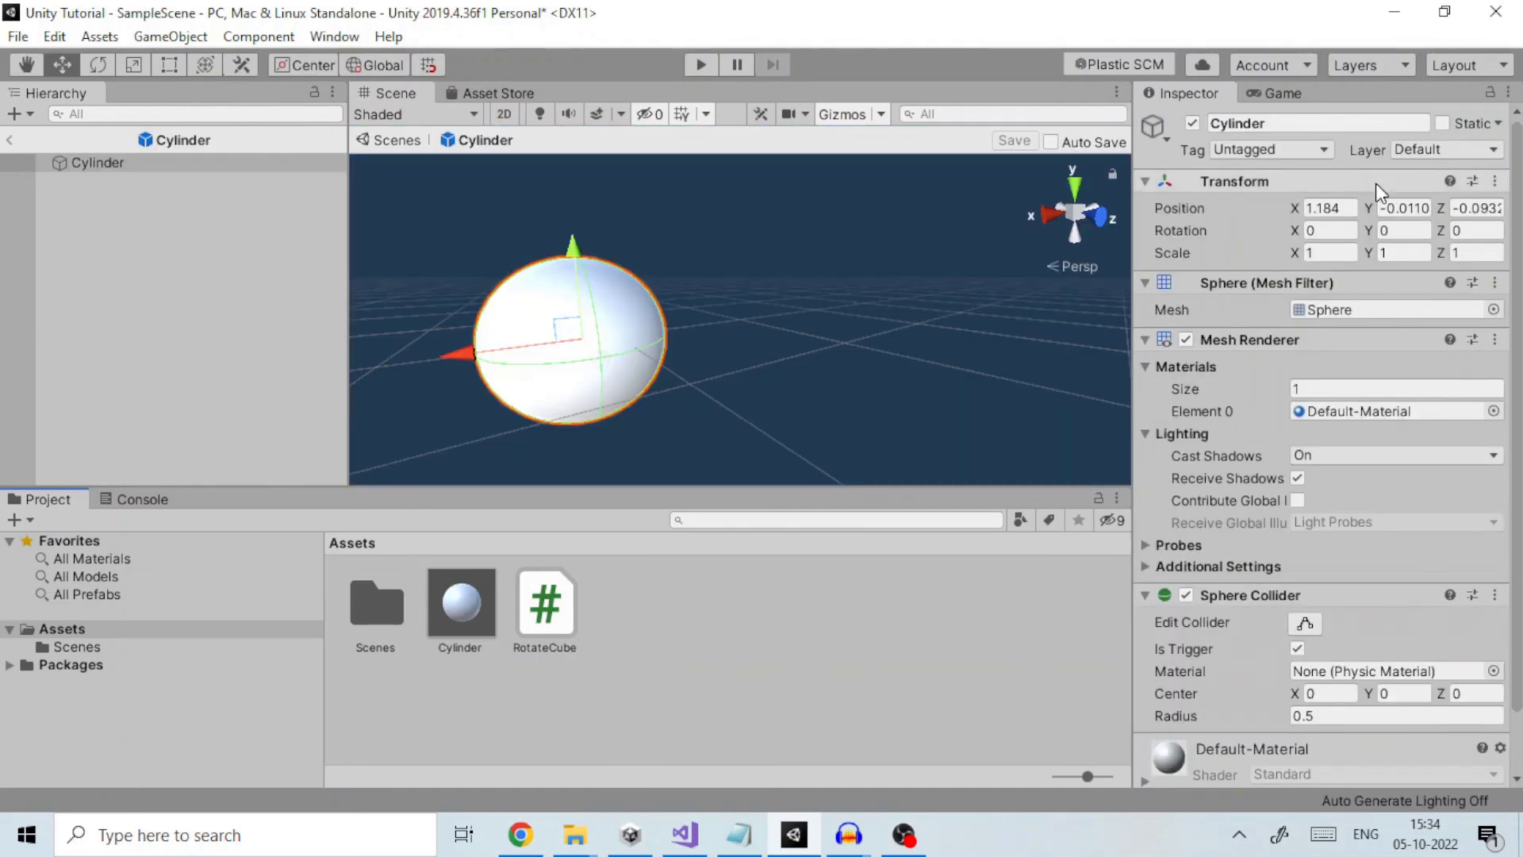
click(9, 143)
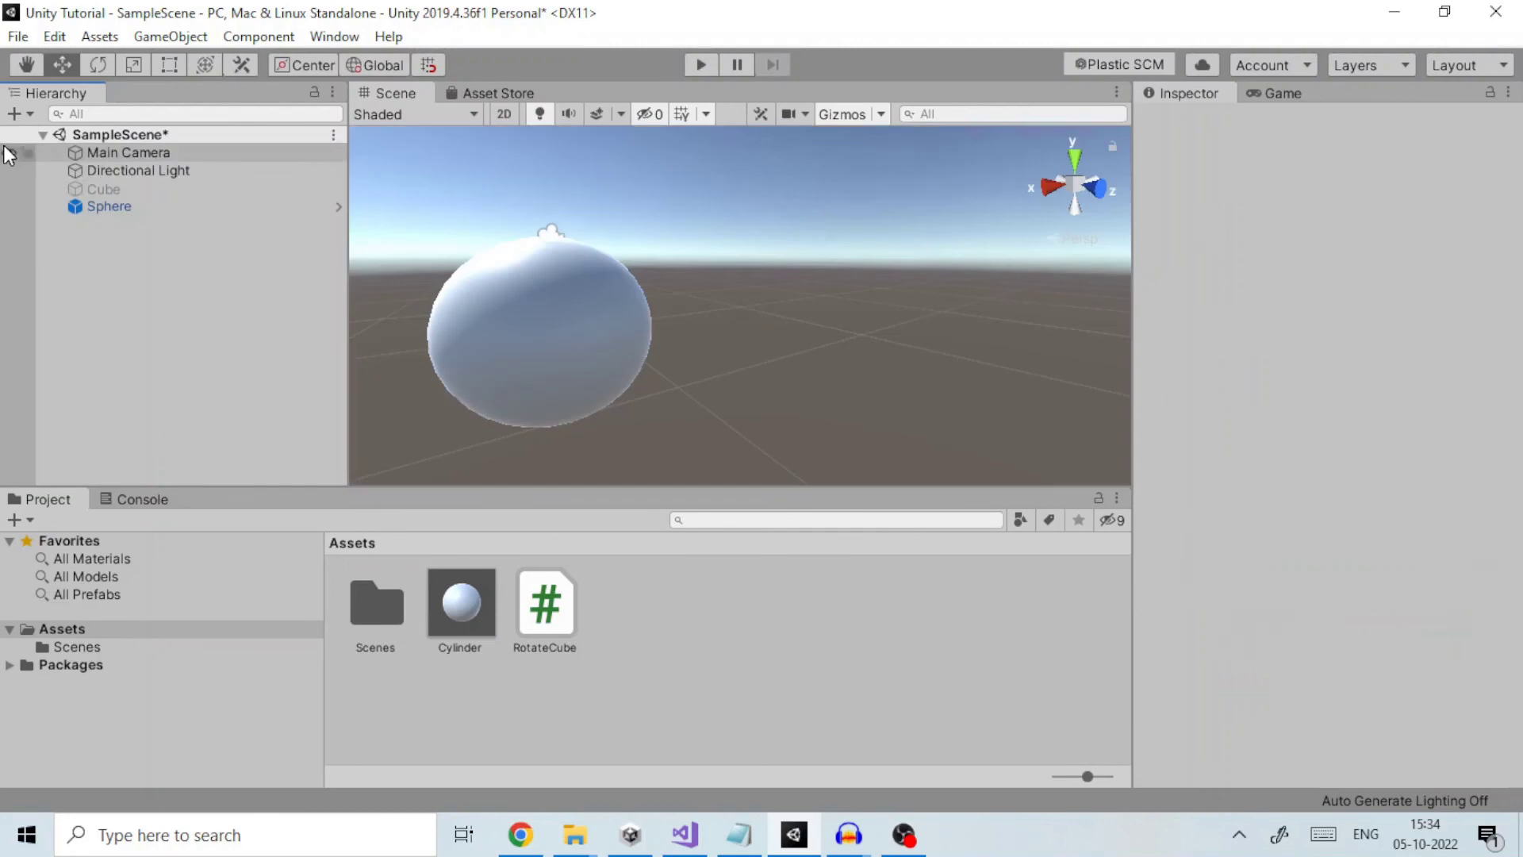
click(336, 208)
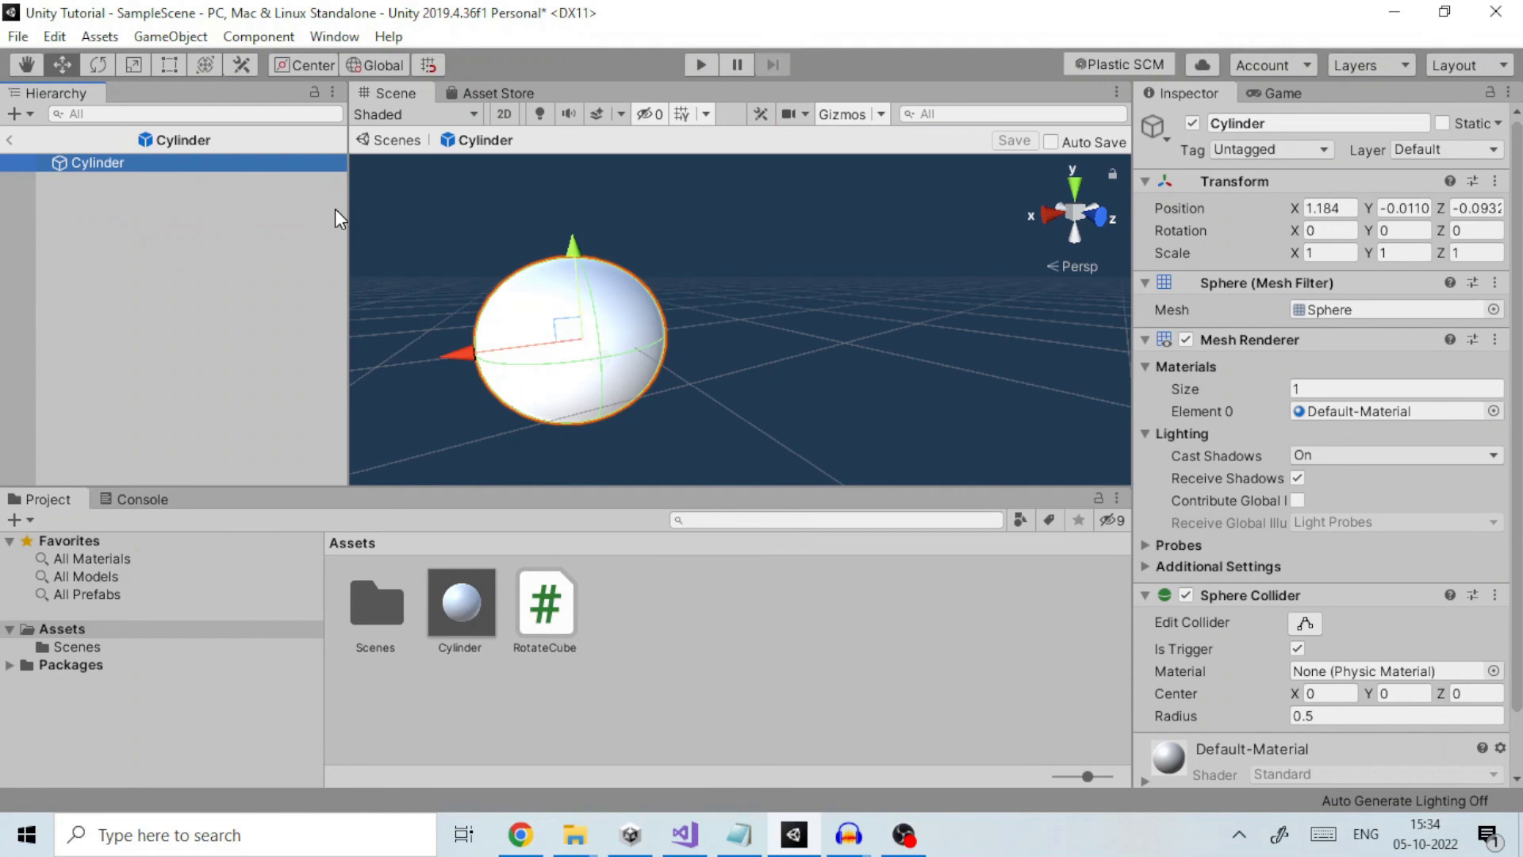